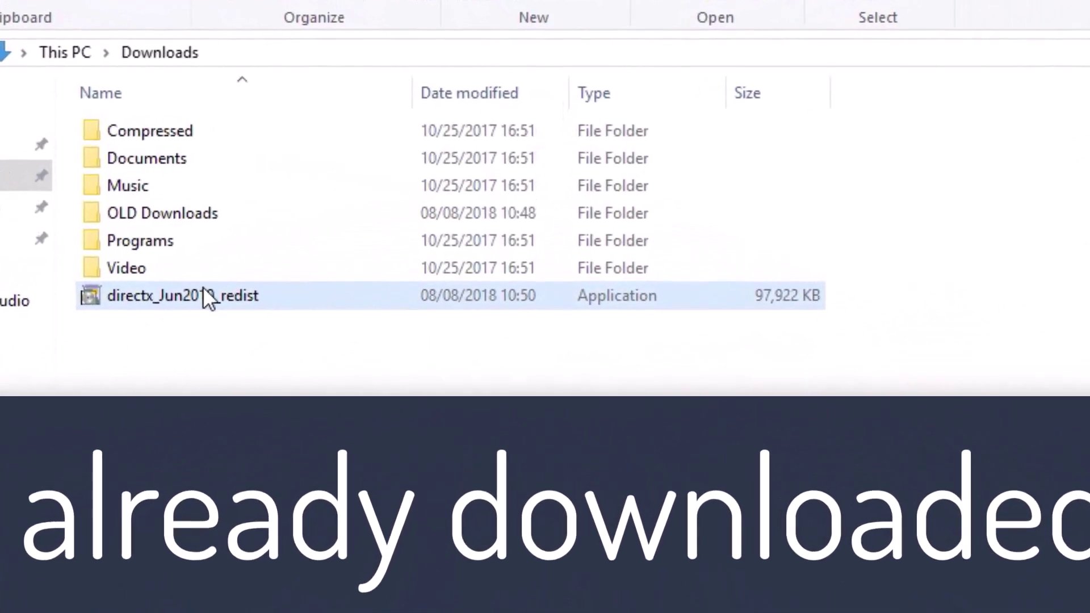
- Create a new folder named "directx offline" in Downloads
left_click(203, 293)
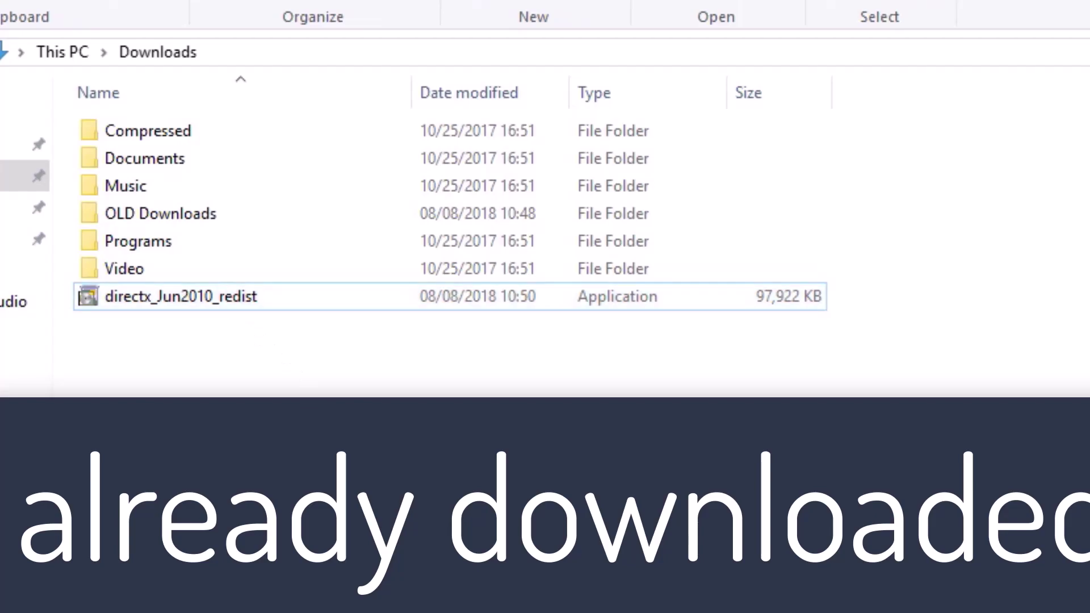
key("ctrl+shift+n")
type("direx")
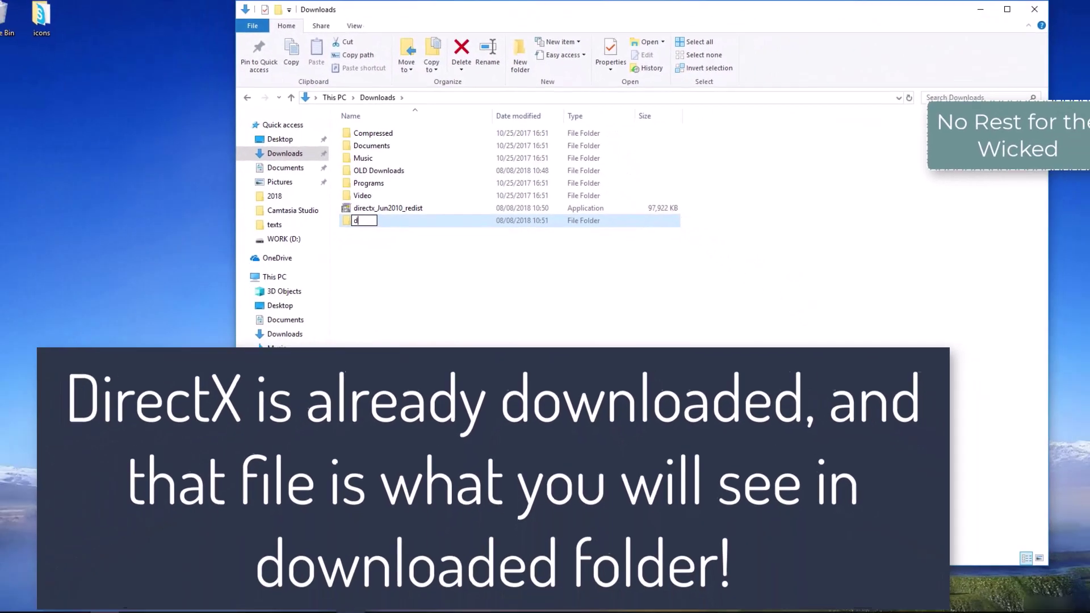
type("c")
key("BackSpace")
type("ctx")
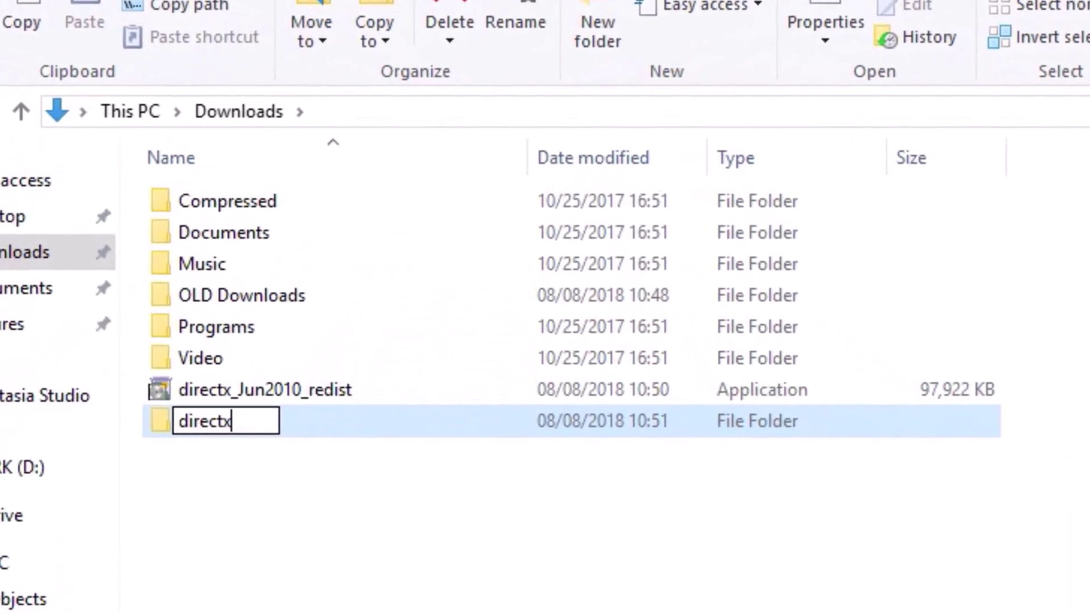
type(" offline")
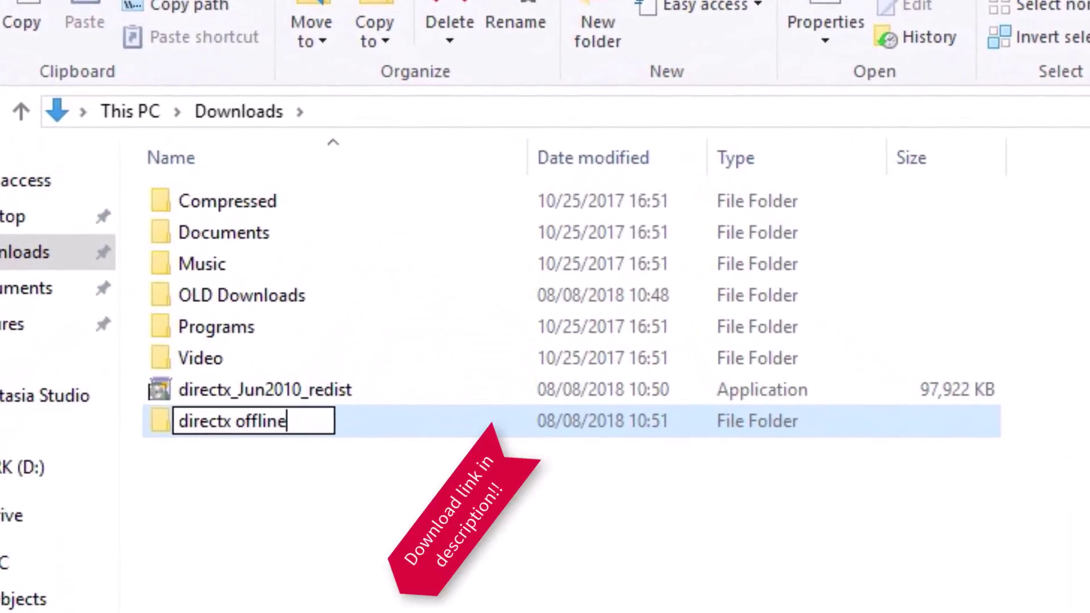
key("Return")
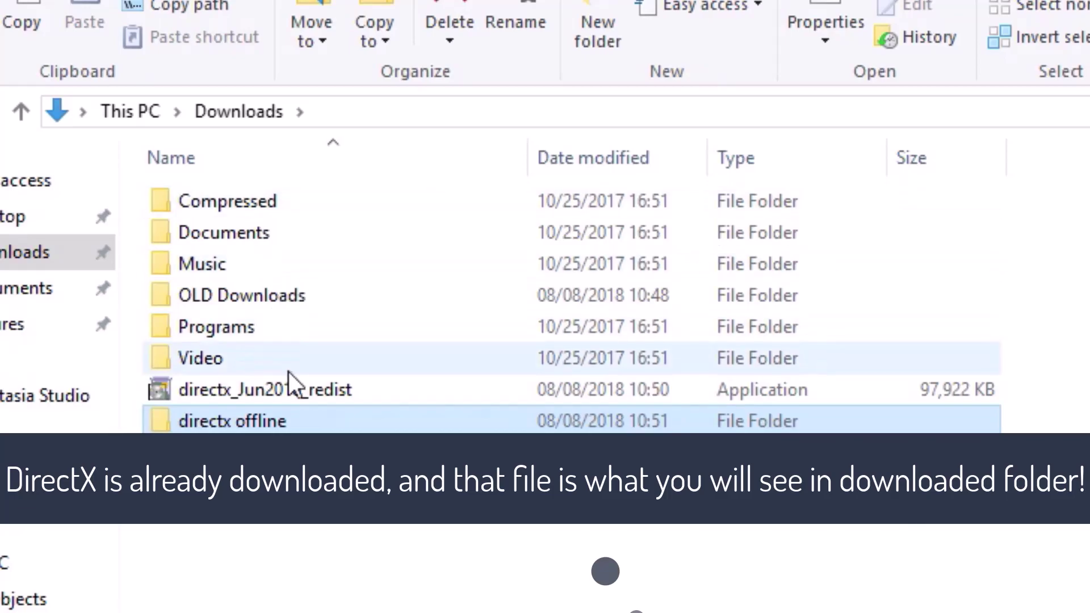
- Launch the directx_Jun2010_redist package and accept its license agreement
left_click(293, 388)
double_click(317, 349)
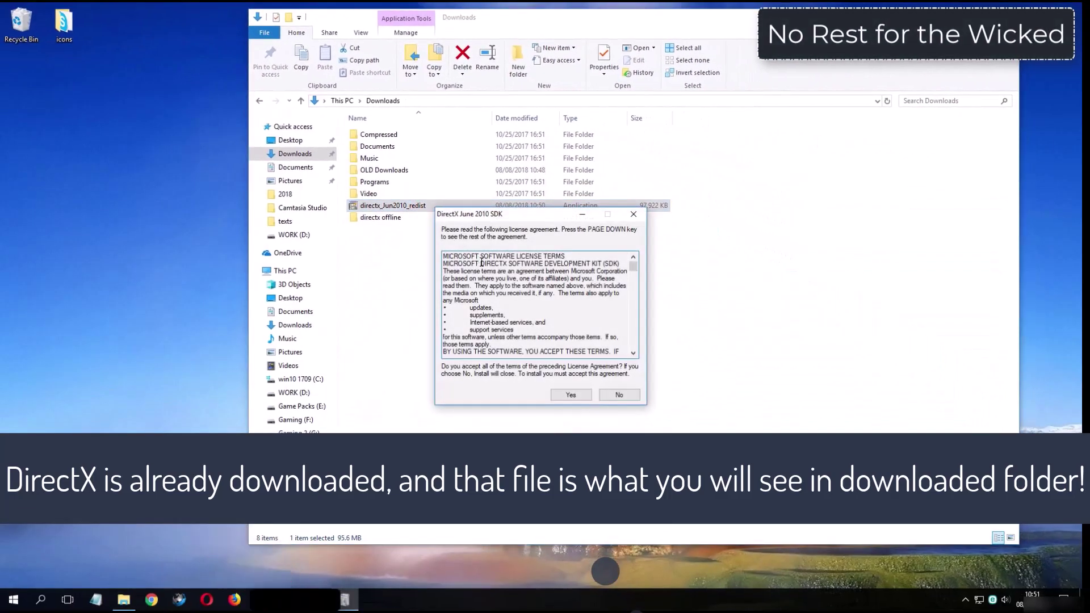
left_click(564, 394)
- Choose the "directx offline" folder inside Downloads as the extraction location and extract the DirectX files there
left_click(608, 314)
left_click(531, 246)
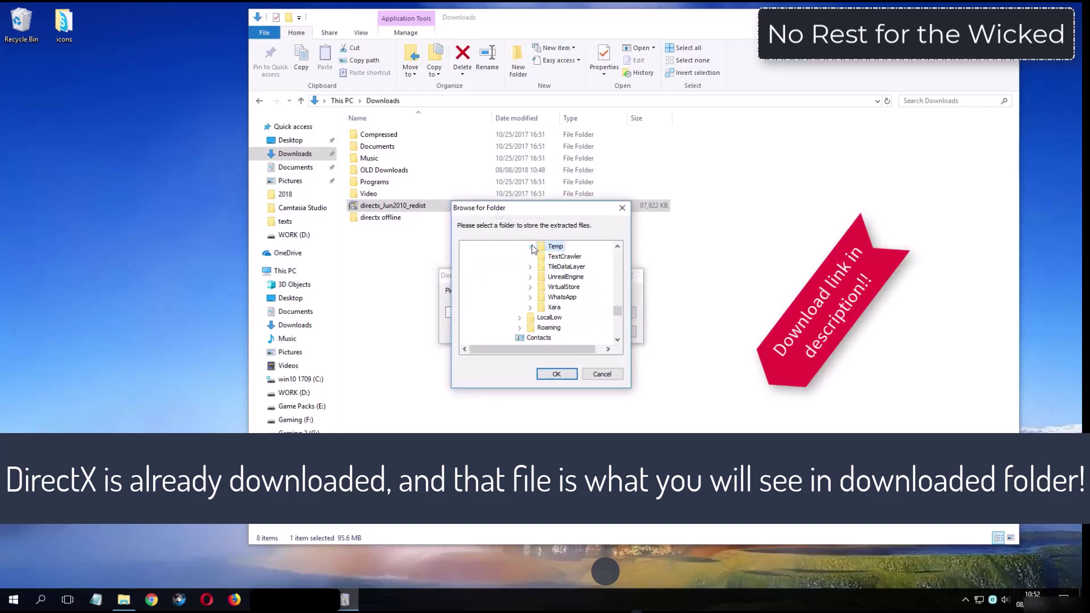
scroll(533, 297, "down", 4)
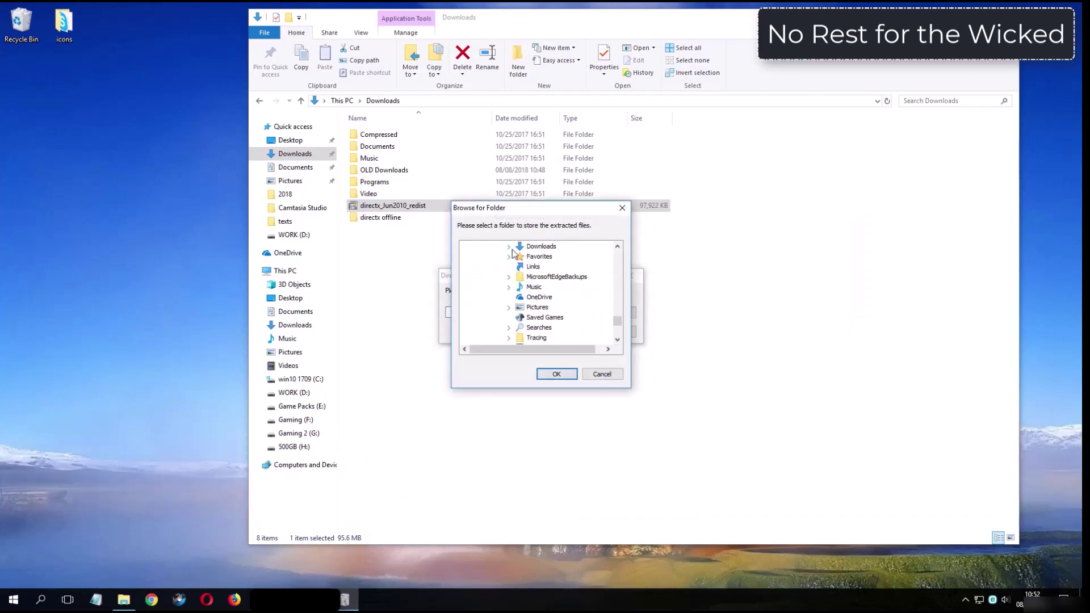
double_click(540, 251)
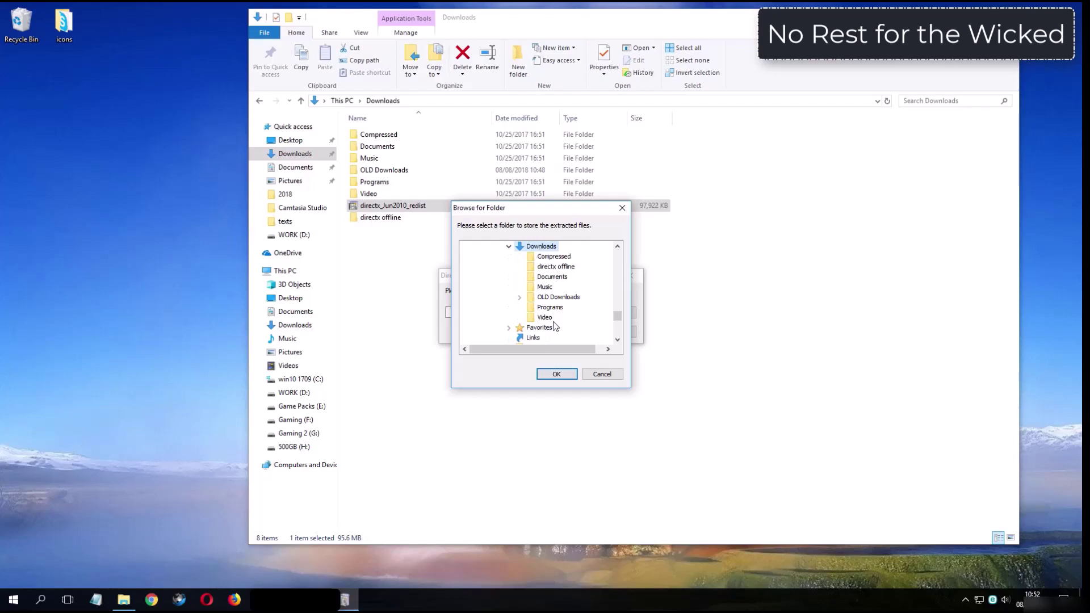
left_click(553, 267)
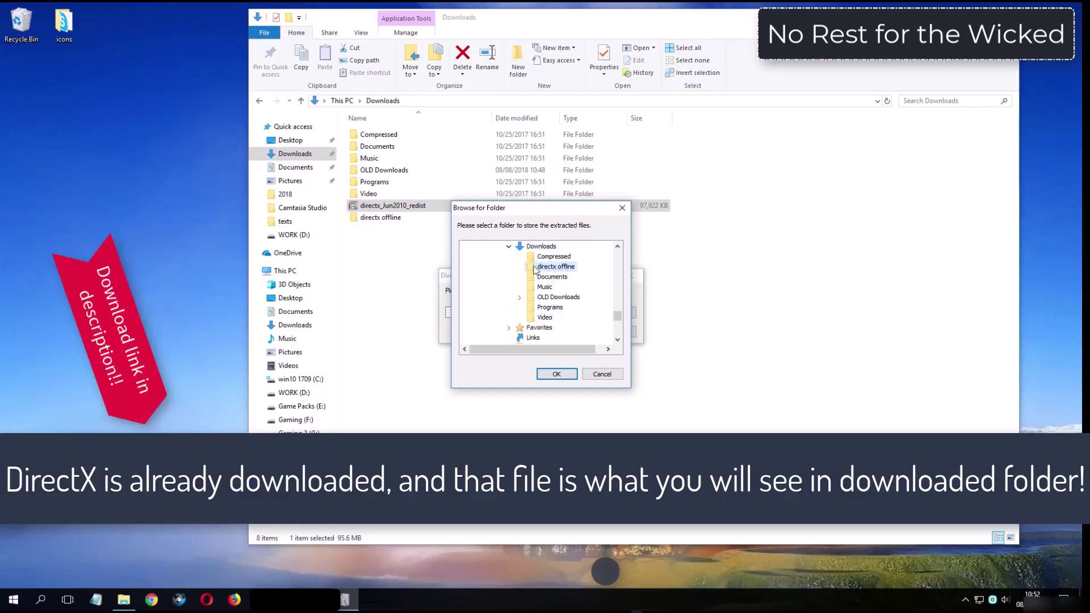
left_click(564, 375)
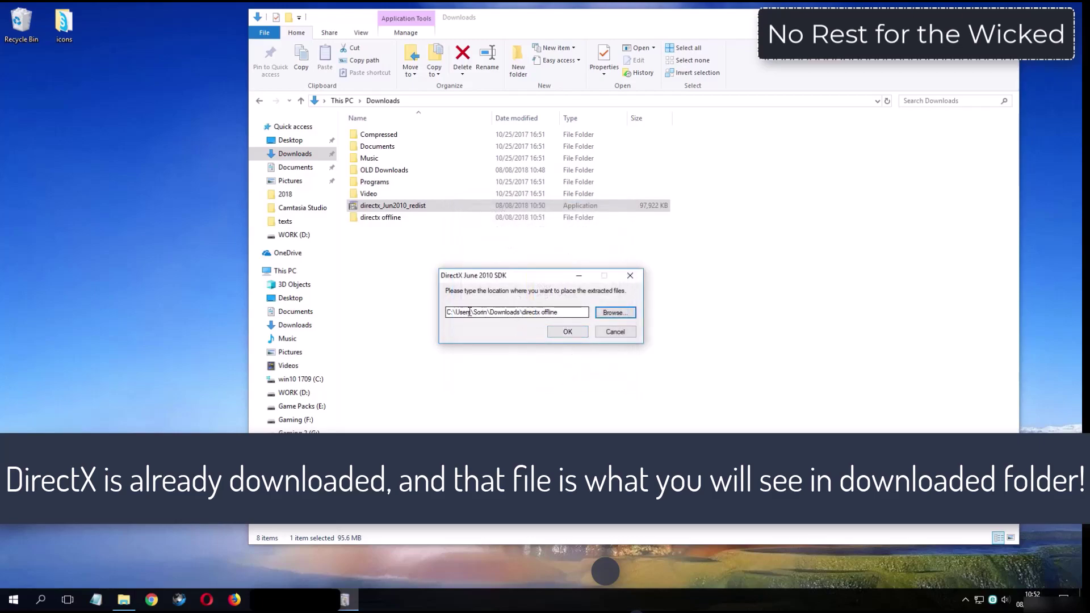
left_click(568, 332)
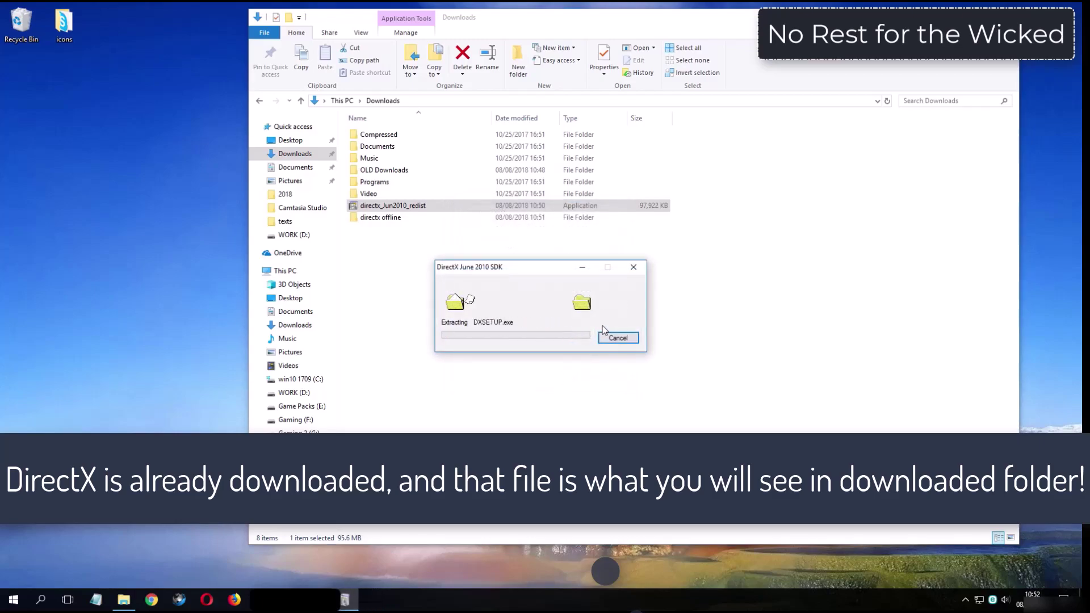
- Open the "directx offline" folder and launch the DXSETUP application
left_click(405, 218)
double_click(406, 218)
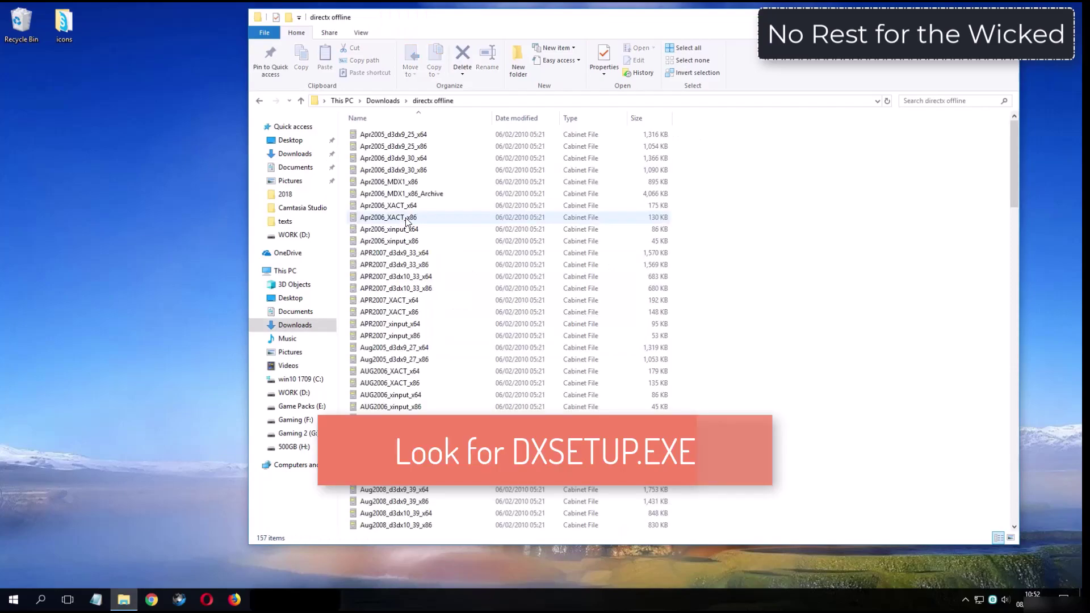
left_click_drag(1015, 176, 1012, 296)
left_click(435, 310)
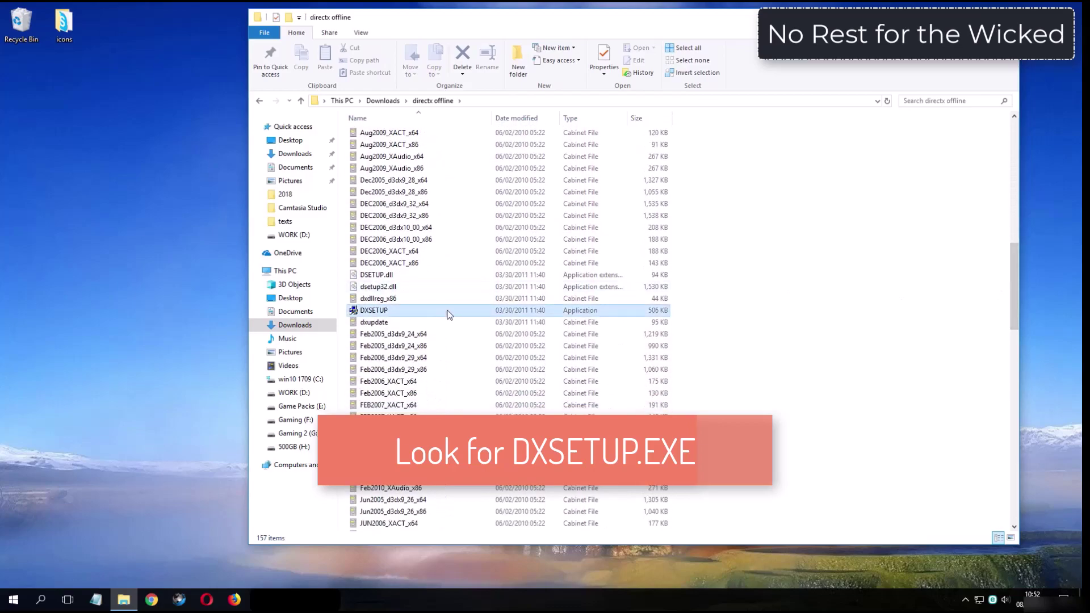
double_click(374, 310)
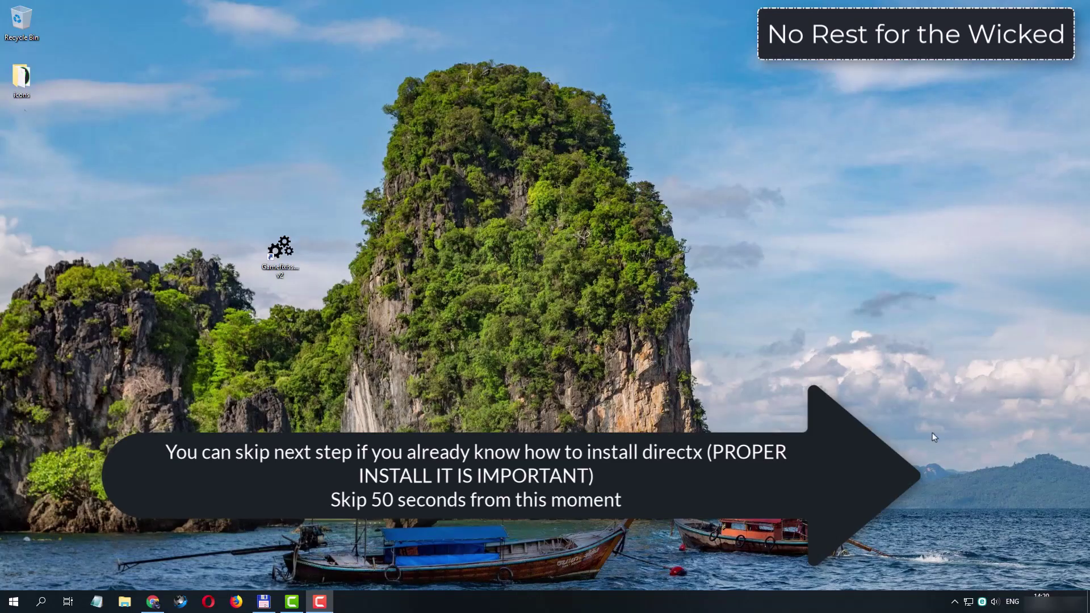
- Open the Gamefixissue tool, install DirectX with its DirectX Offline option, accepting the agreement, and close the tool
left_click(272, 258)
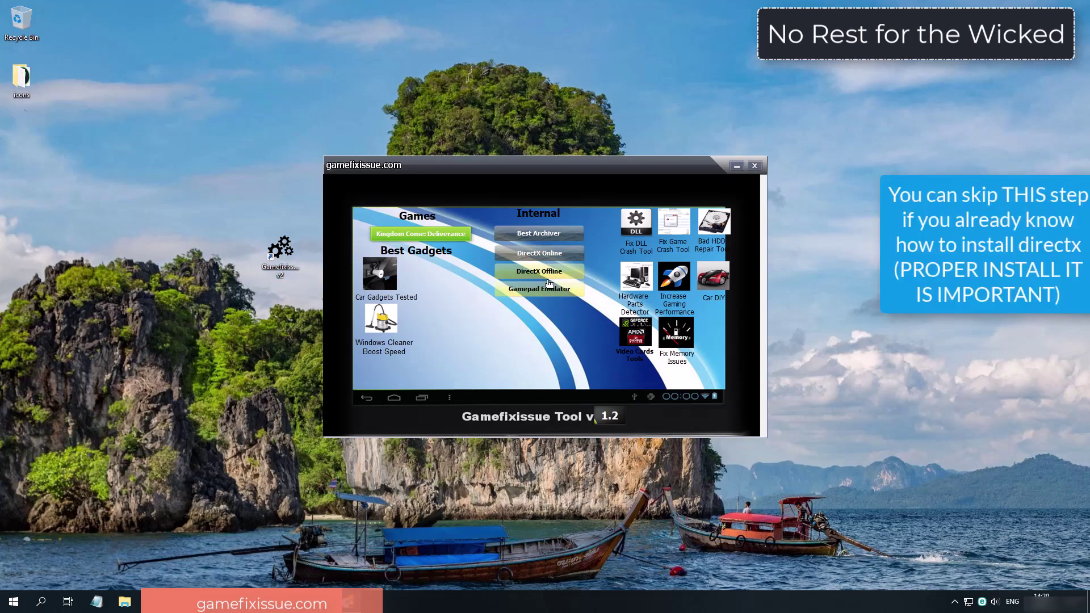
left_click(545, 273)
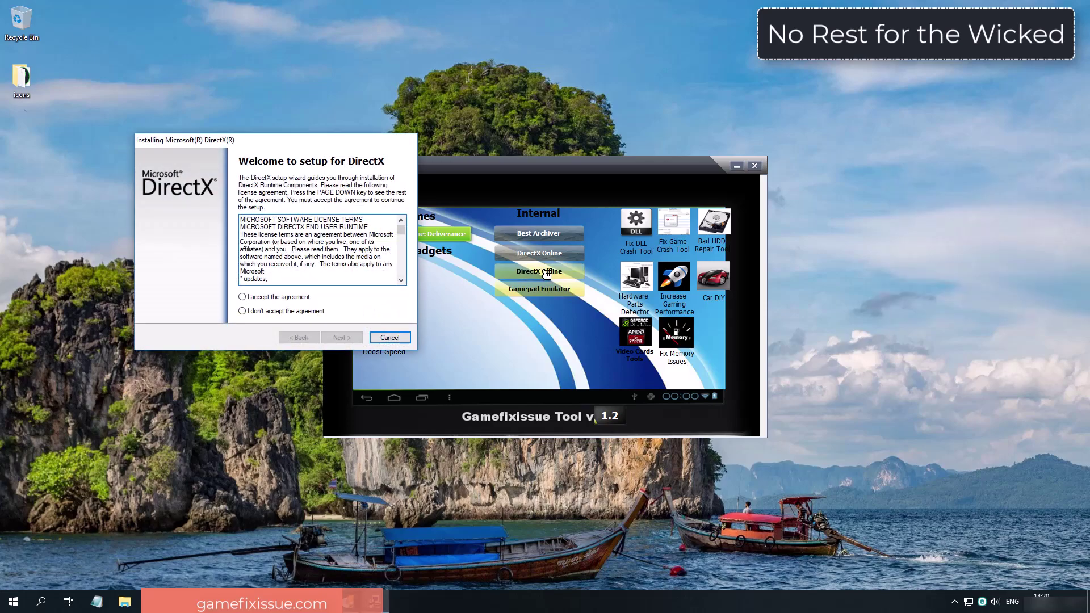
key("alt+a")
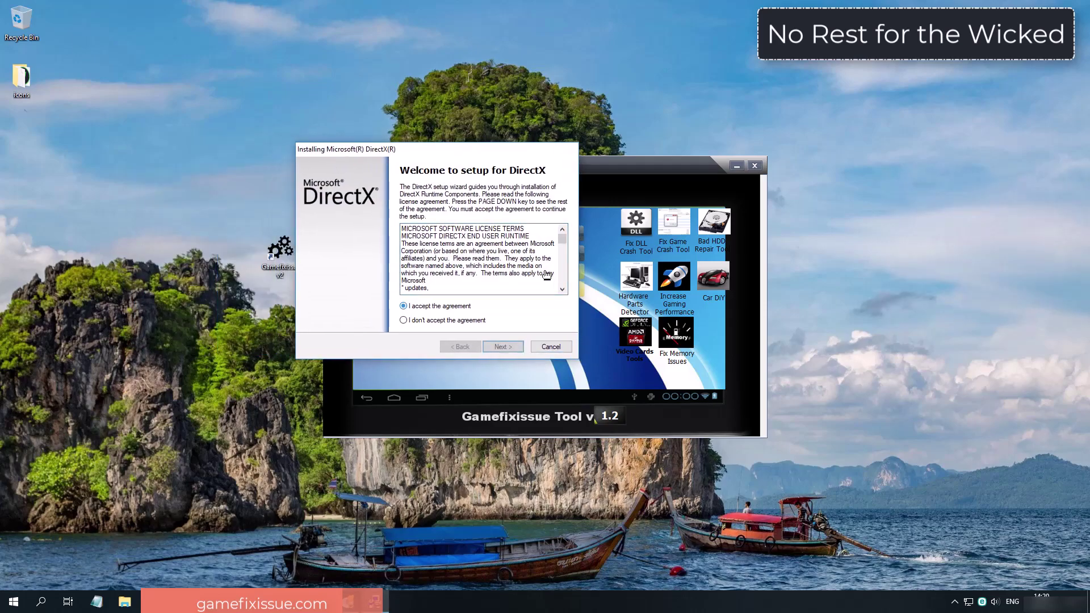
key("Return")
key("Return")
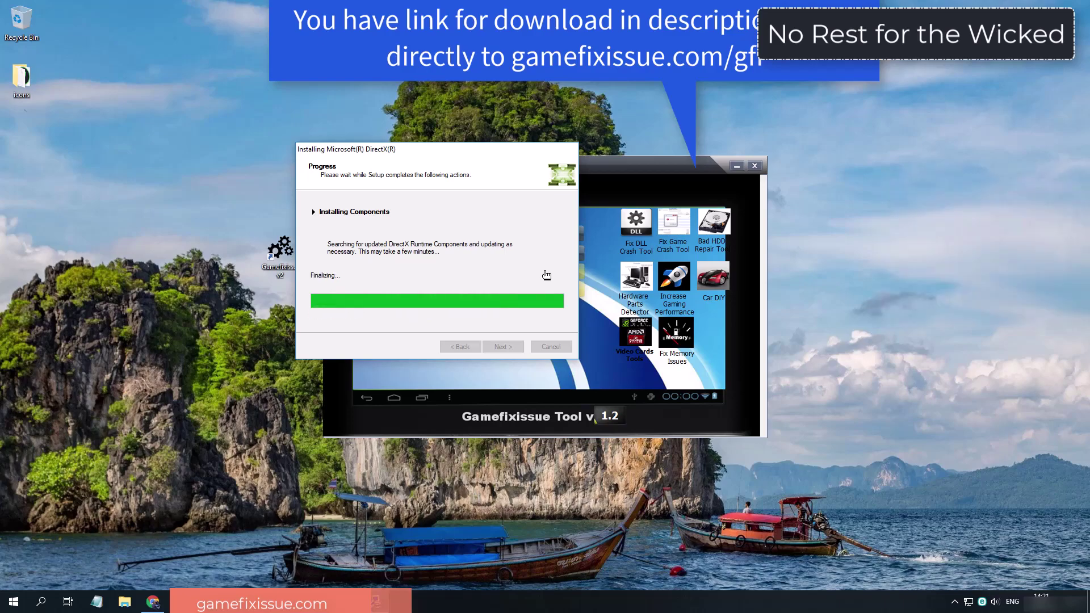
left_click(501, 347)
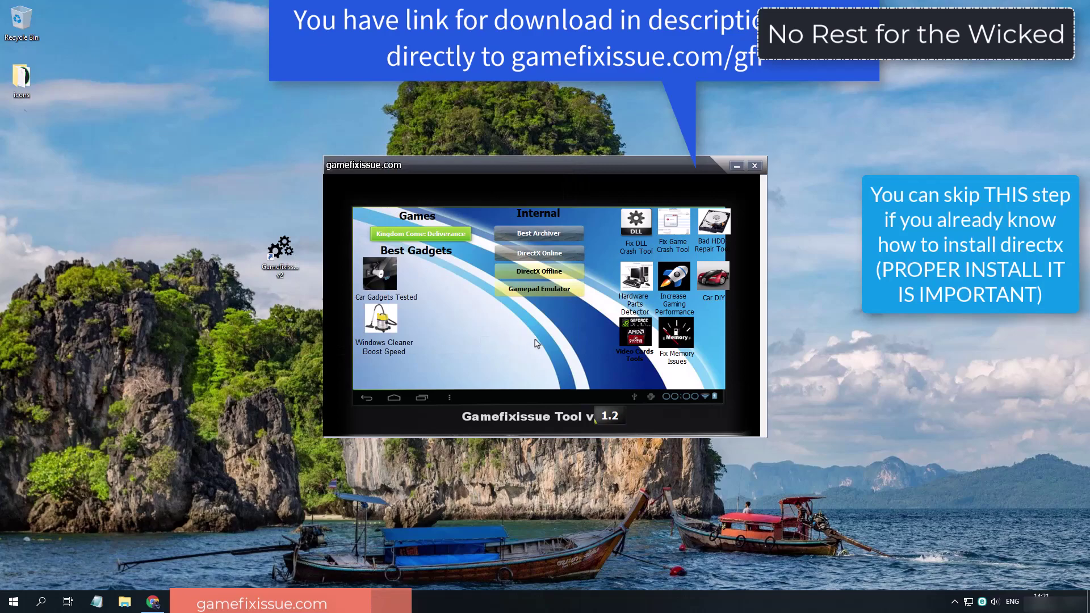
left_click(755, 165)
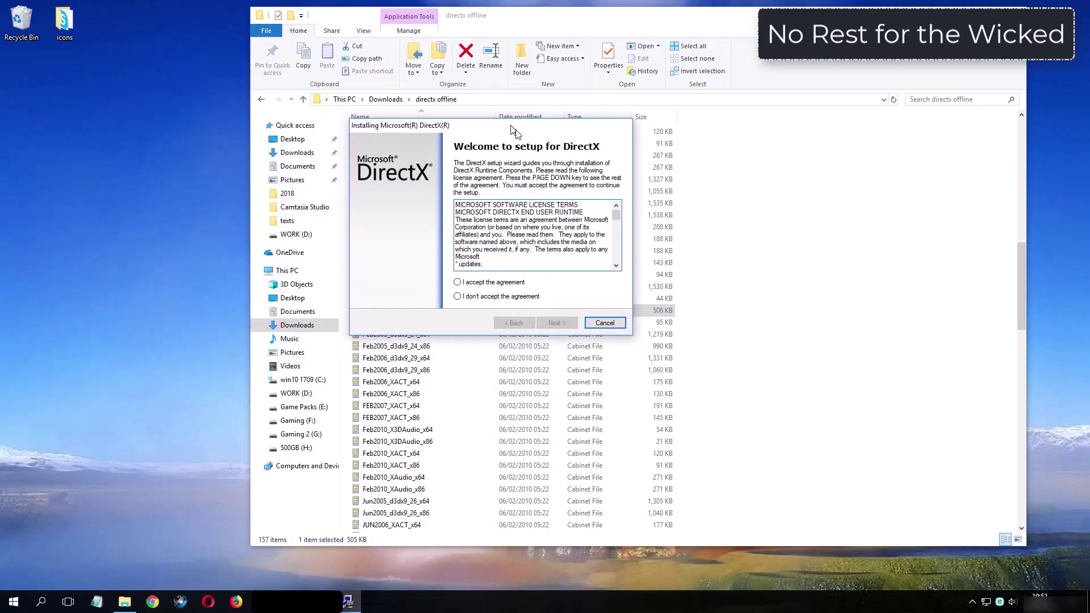
- Accept the agreement in the DXSETUP wizard, install the DirectX components and finish the setup
left_click(508, 290)
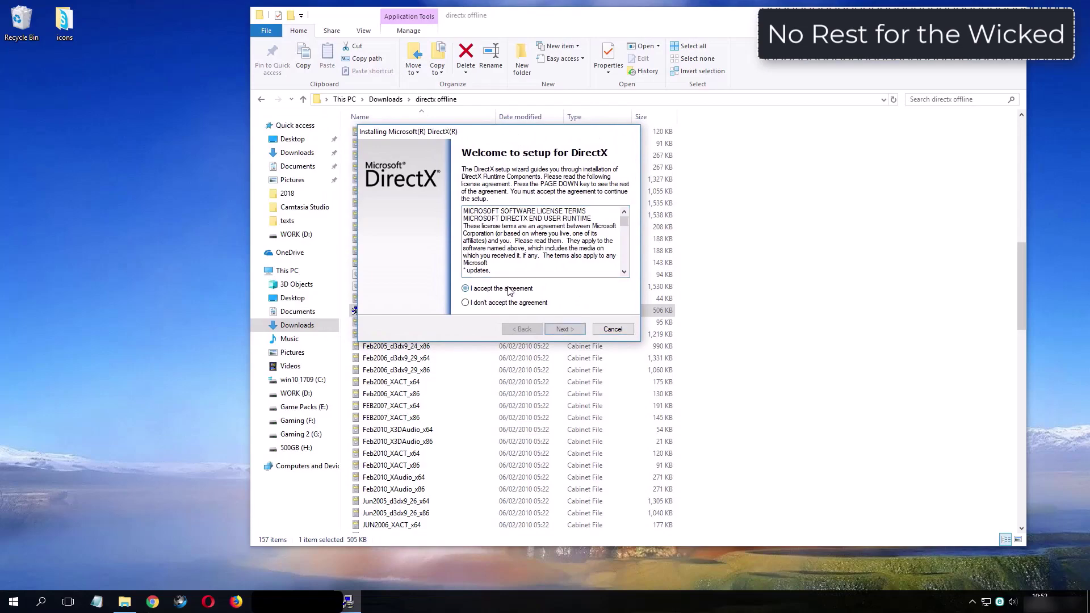
left_click(563, 331)
left_click(565, 331)
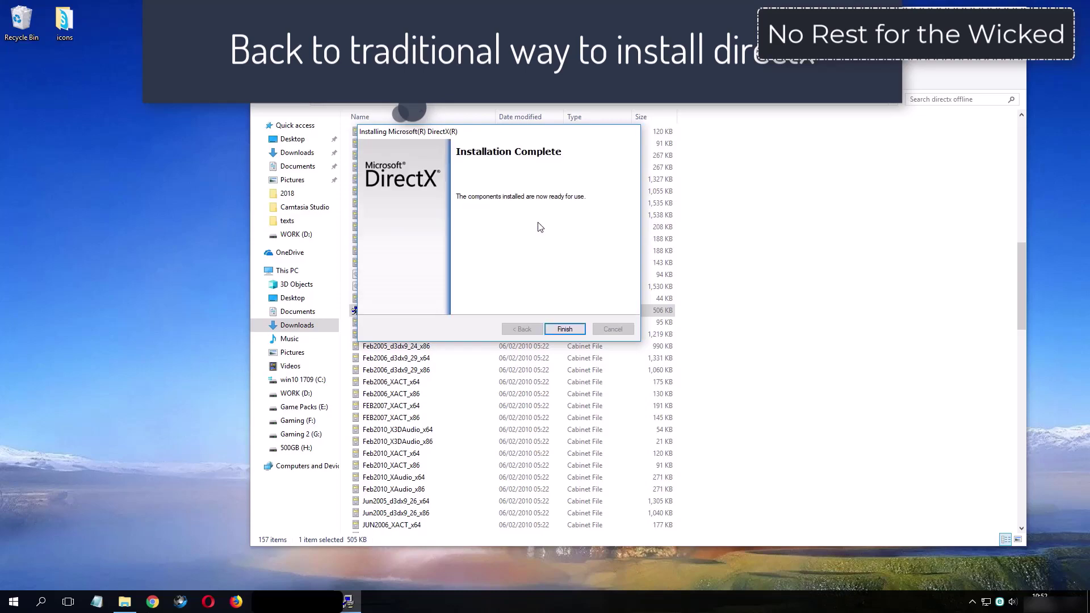
left_click(565, 330)
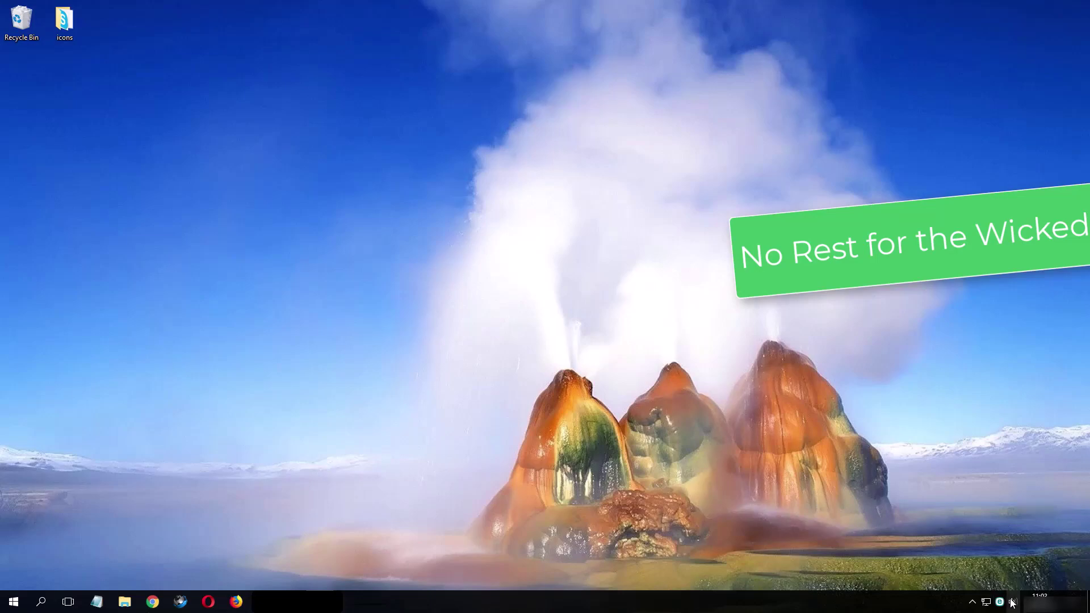
- Open the advanced properties of the default Speakers device from the system's playback devices
right_click(1012, 603)
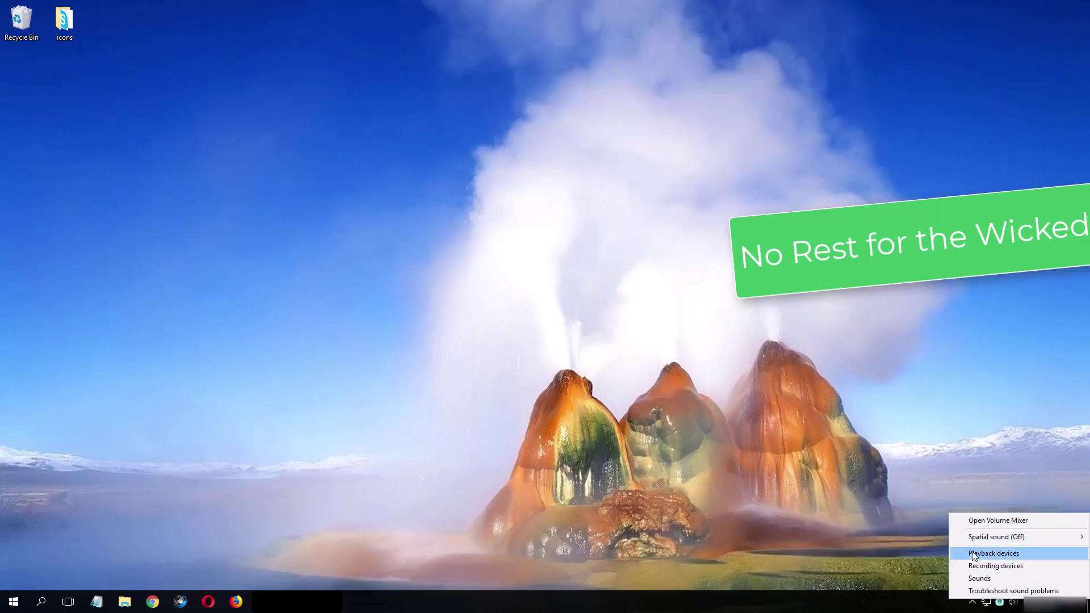
left_click(995, 558)
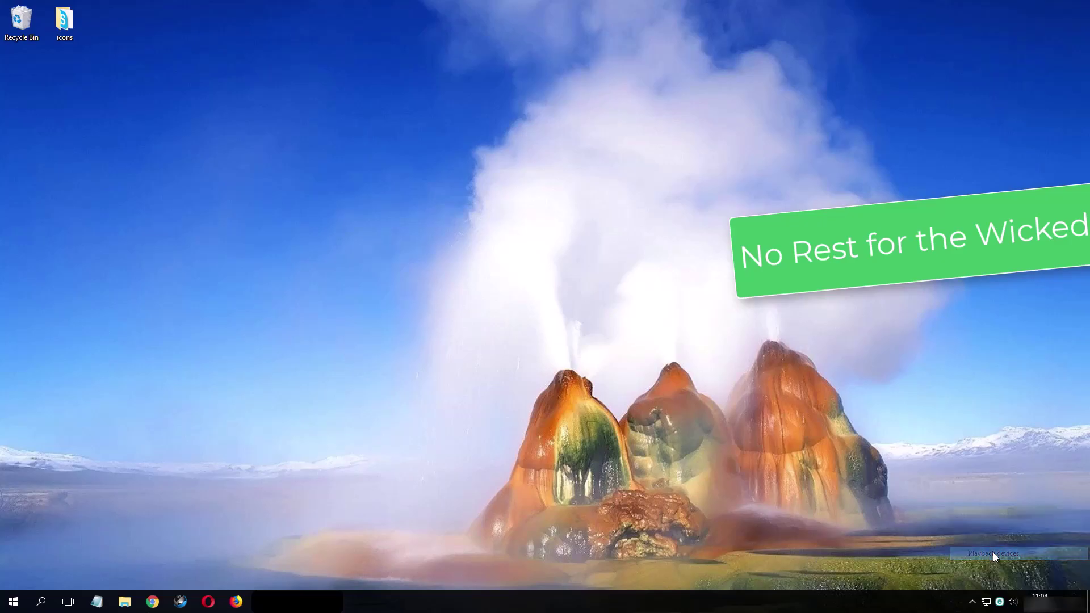
left_click_drag(187, 86, 438, 134)
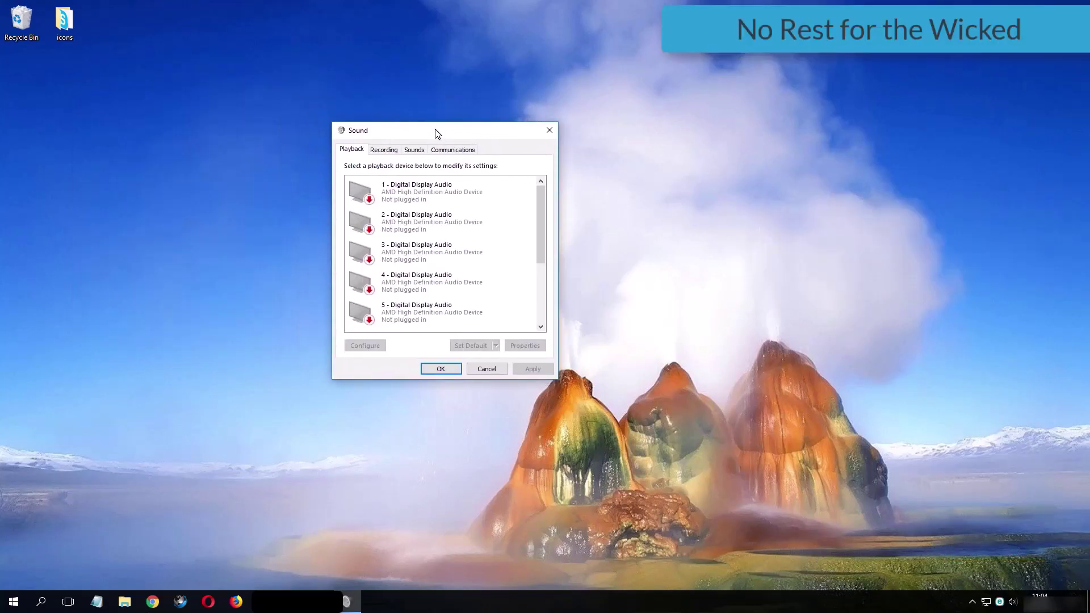
left_click_drag(543, 208, 550, 292)
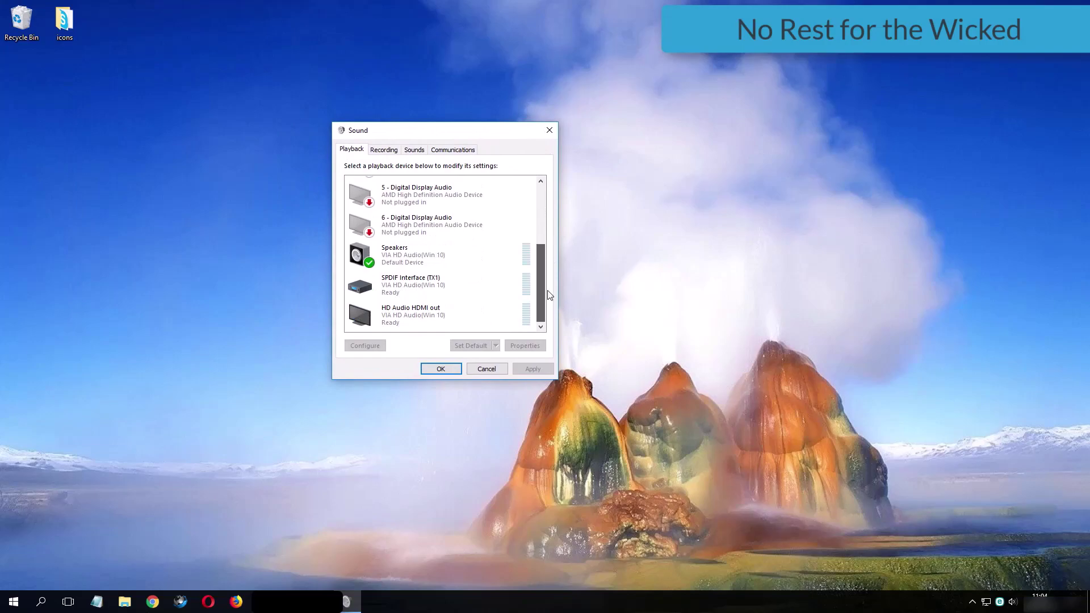
left_click(370, 264)
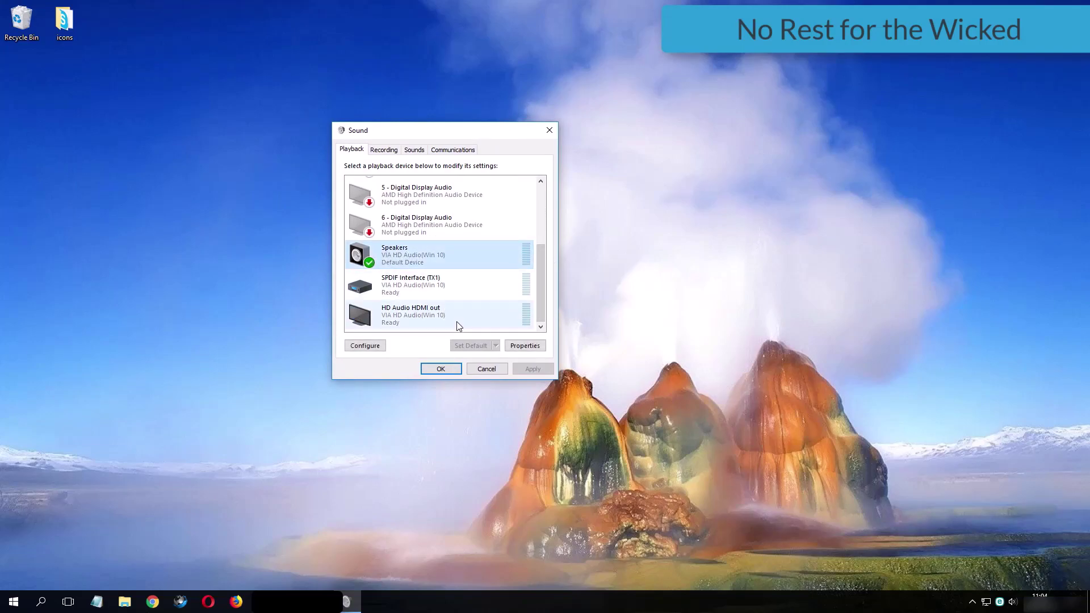
key("Tab")
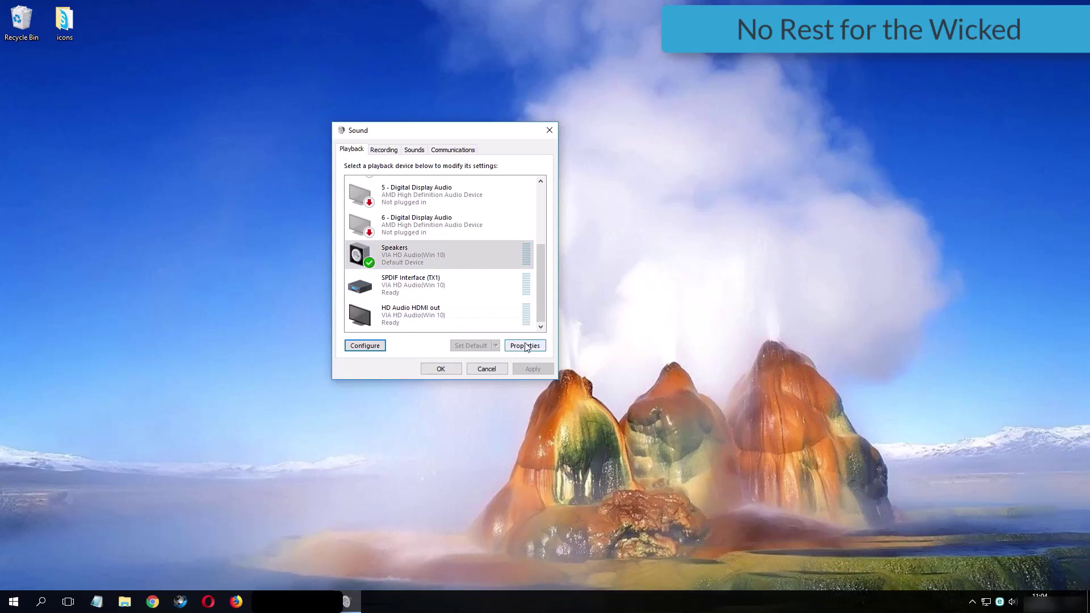
left_click(526, 346)
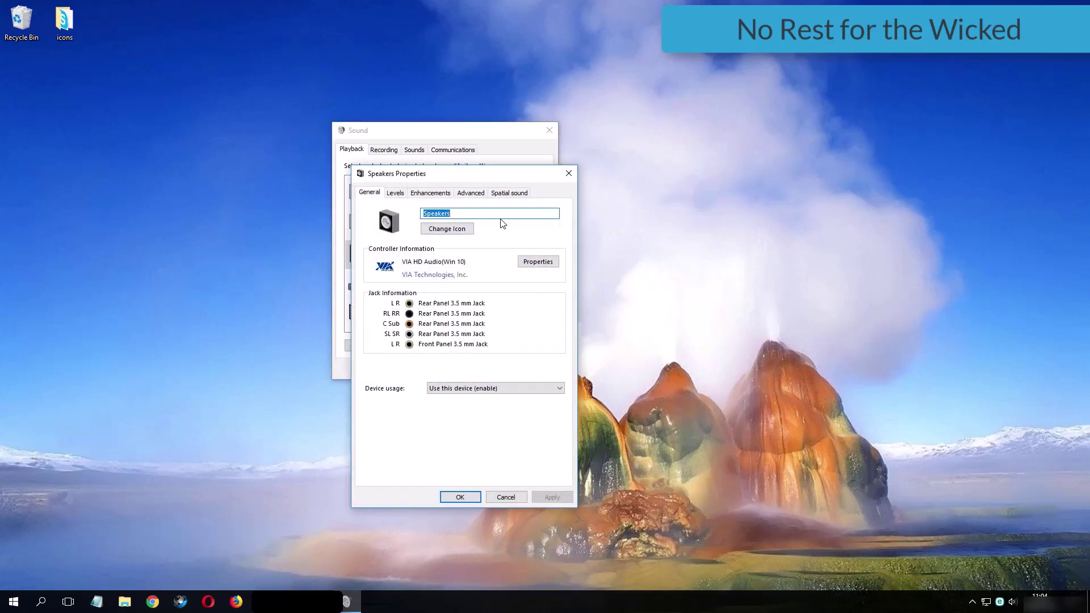
left_click(469, 193)
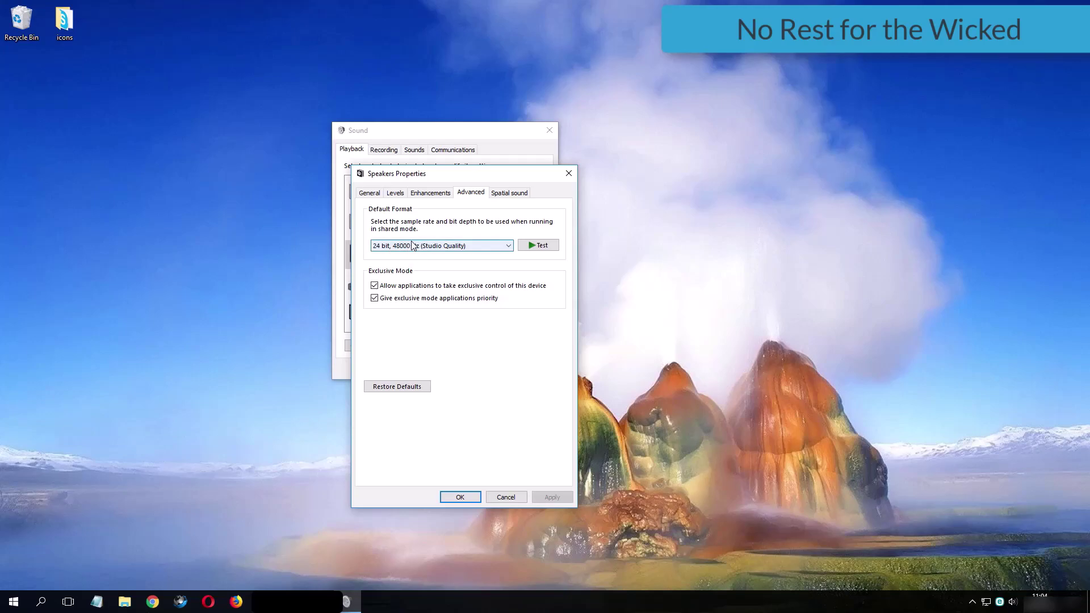
- Set the speakers' default format to 16 bit, 44100 Hz (CD Quality), apply it despite the device being in use, and refresh the desktop
left_click(445, 247)
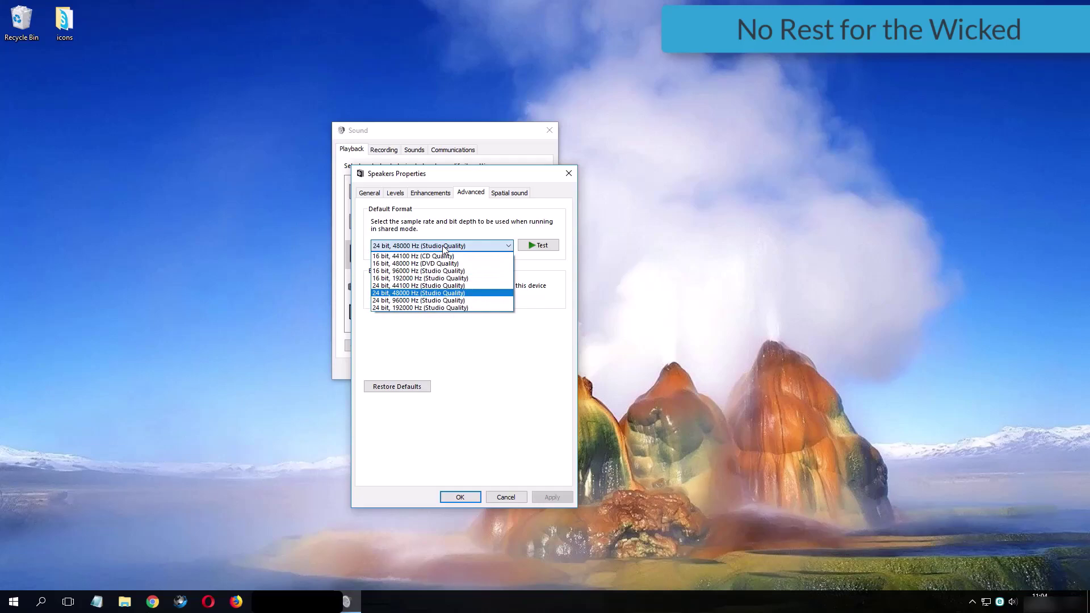
left_click(413, 307)
left_click(493, 245)
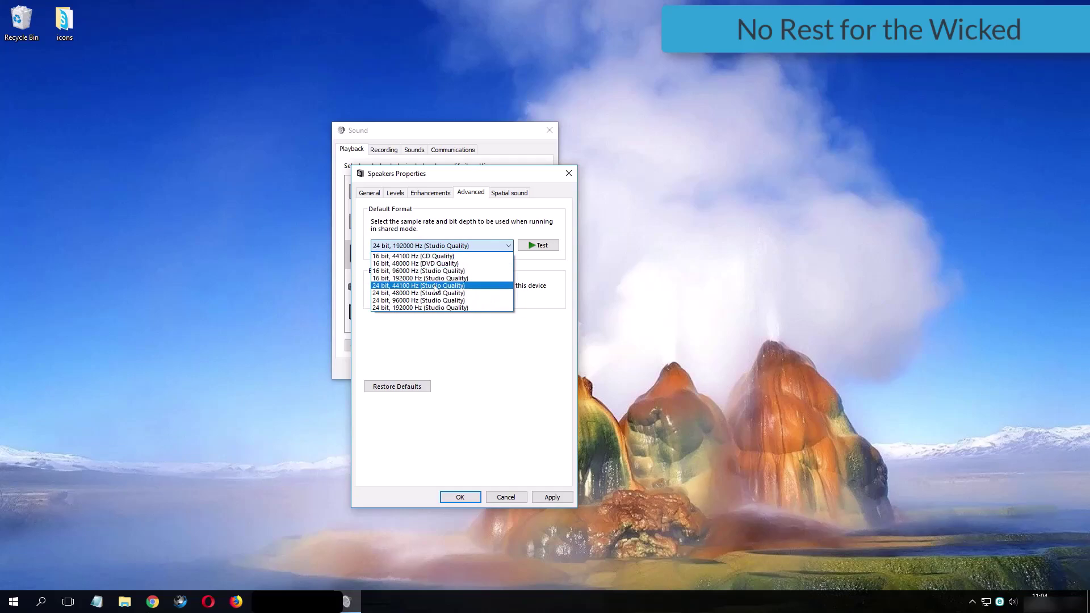
left_click(434, 256)
left_click(552, 498)
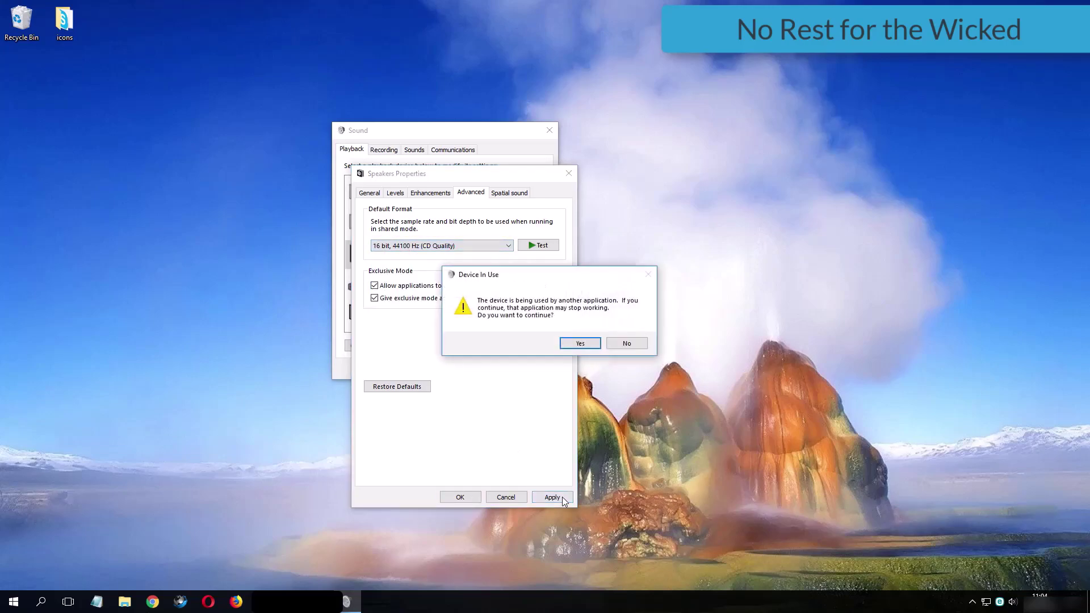
left_click(580, 343)
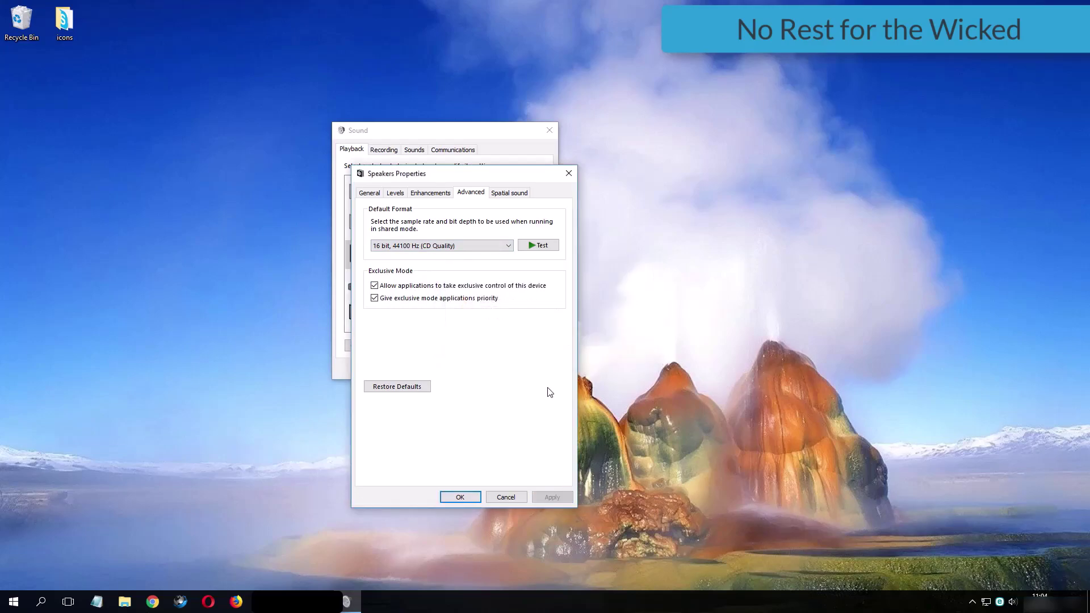
left_click(458, 498)
left_click(443, 368)
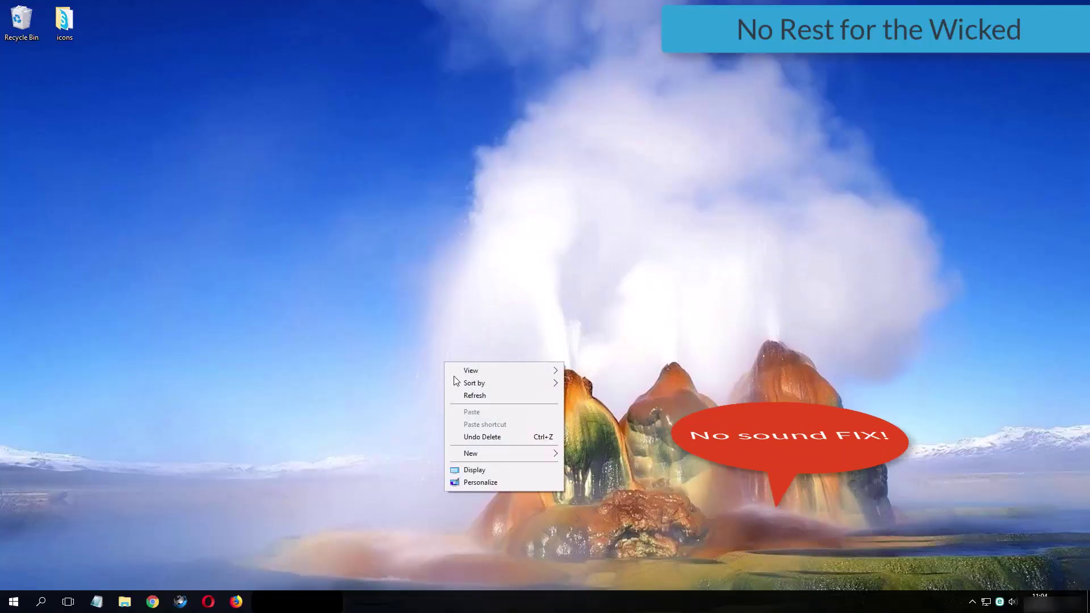
left_click(465, 394)
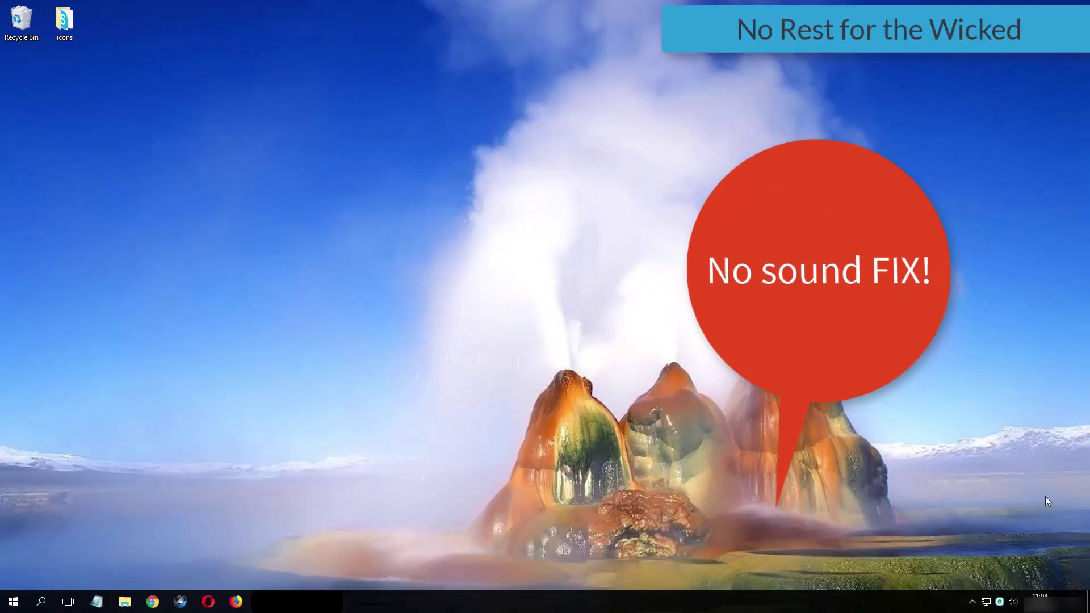
- Reopen the Speakers device from the system's playback devices and show its advanced properties
right_click(1013, 602)
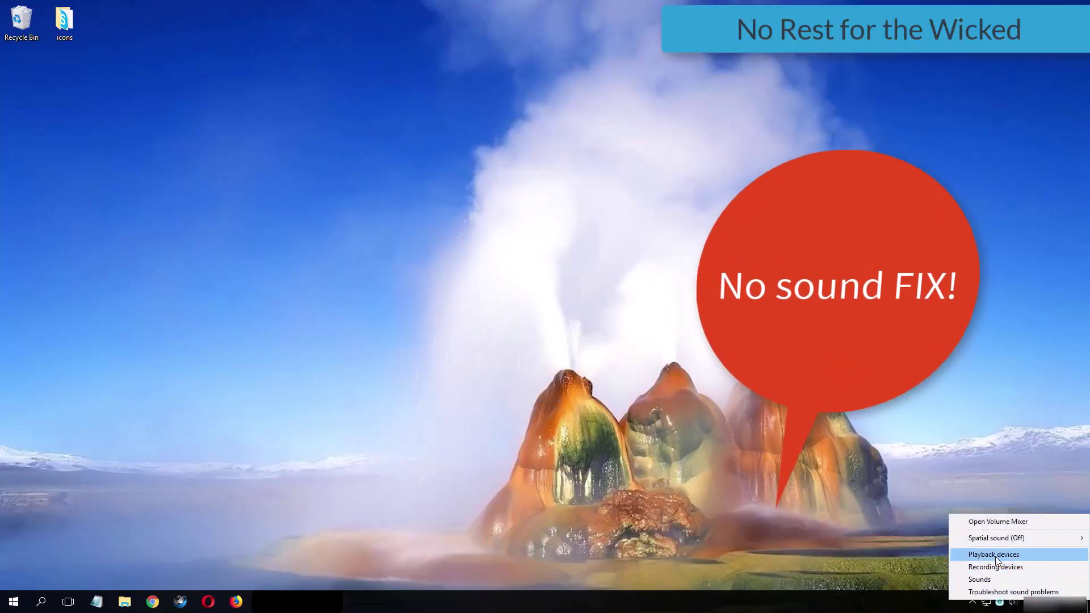
left_click(996, 554)
left_click_drag(174, 99, 301, 124)
scroll(400, 241, "down", 3)
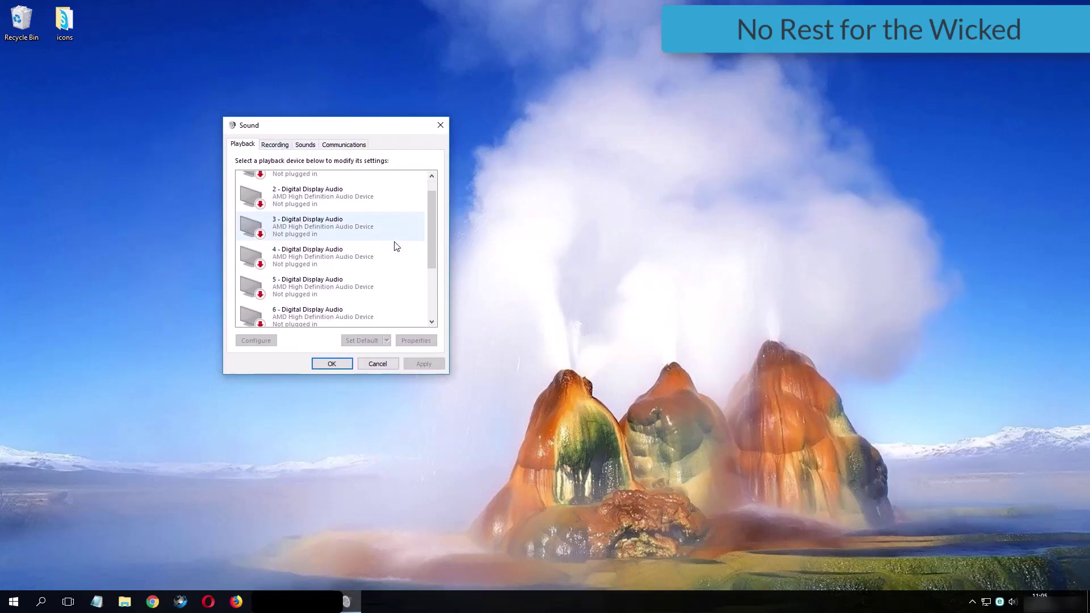
scroll(377, 259, "down", 1)
double_click(311, 282)
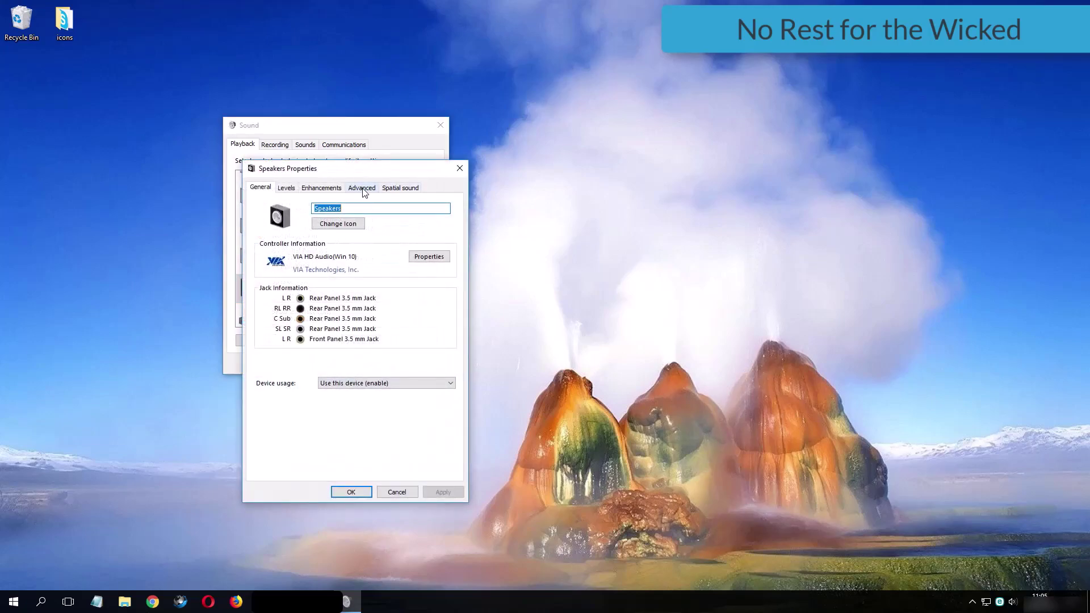
left_click(362, 189)
- Set the speakers' default format to 24 bit, 192000 Hz (Studio Quality) and confirm the properties
left_click(341, 243)
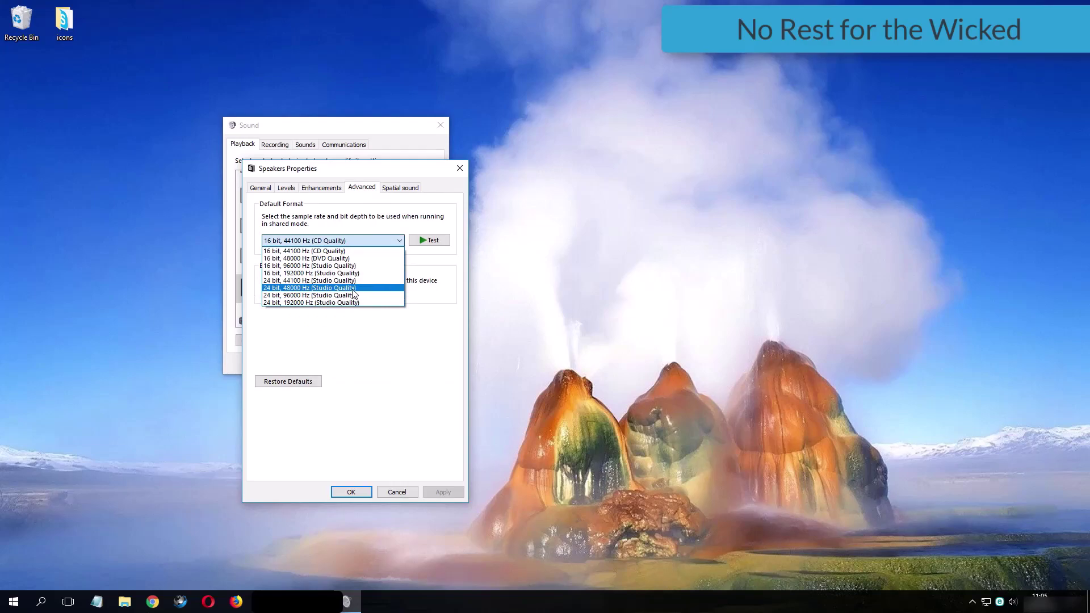
left_click(355, 302)
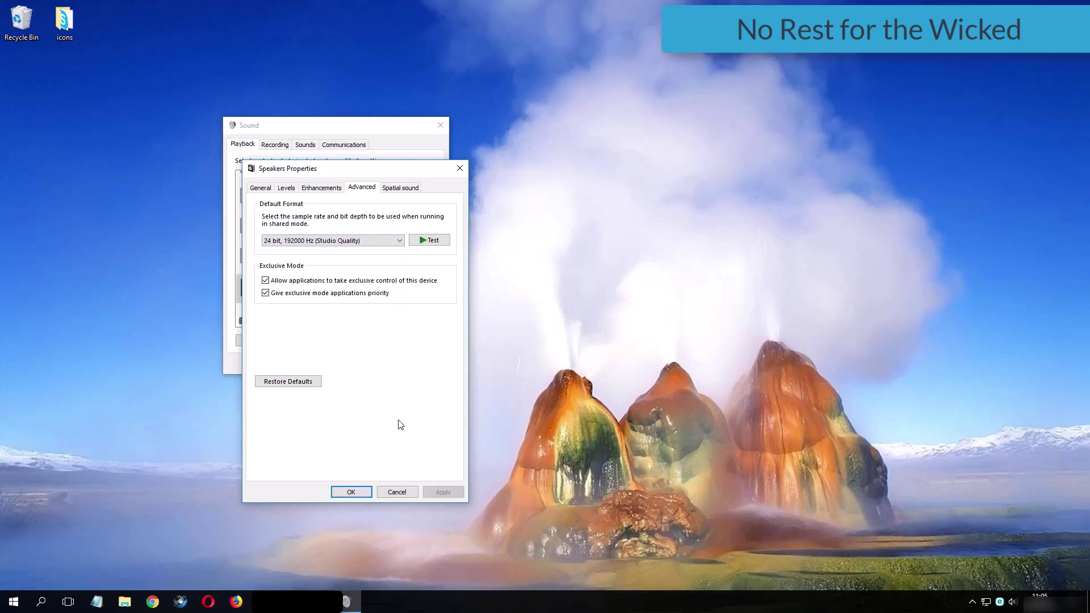
left_click(352, 492)
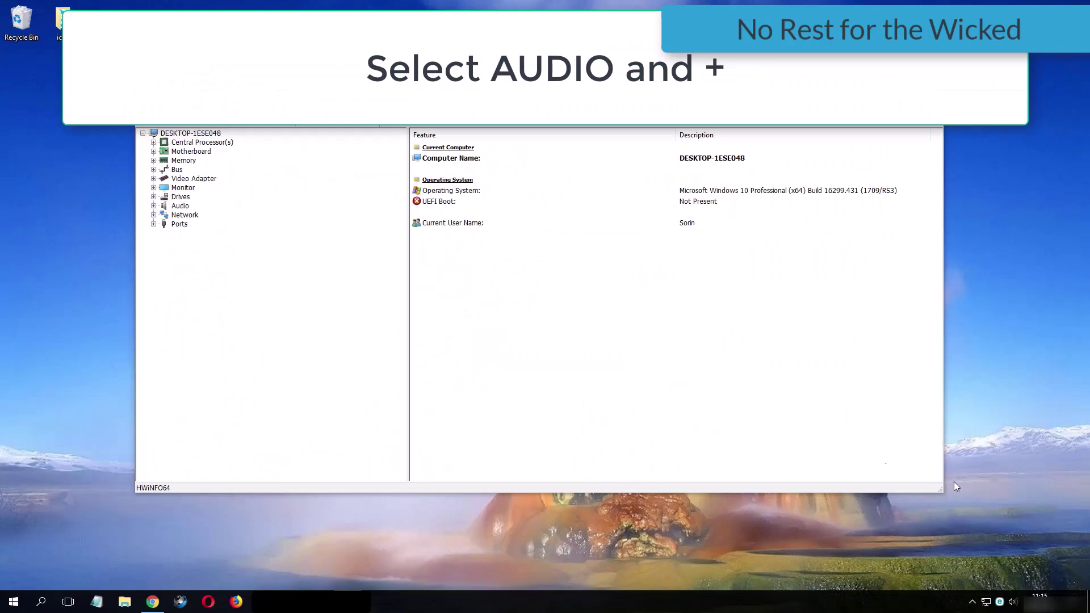
- In HWiNFO64, expand the Audio category and select its first device, the Intel 5 Series/34x0 Chipset PCH High Definition Audio Controller
left_click(175, 207)
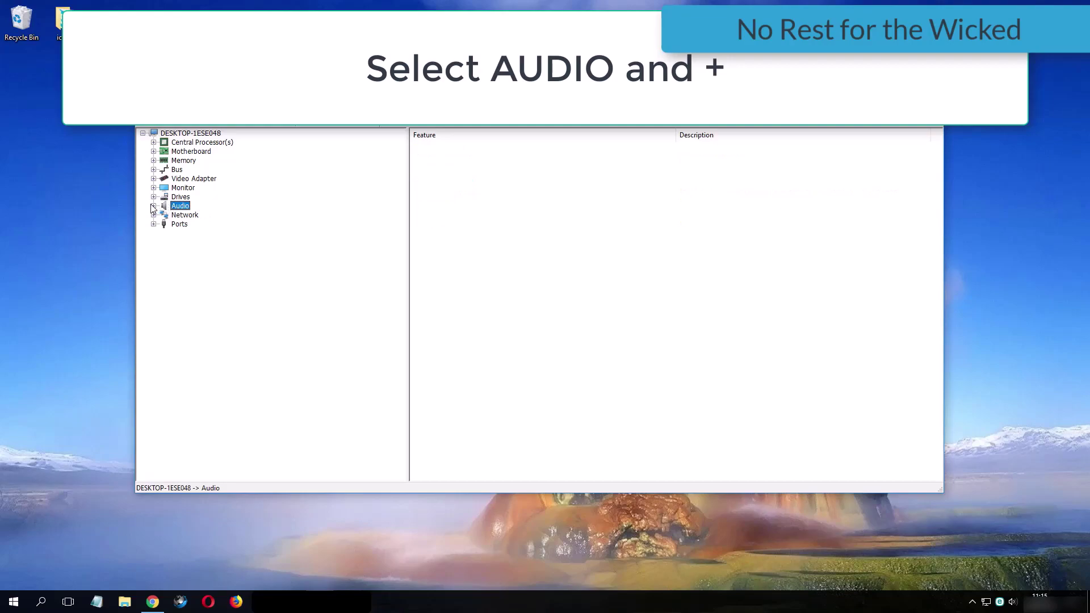
left_click(154, 206)
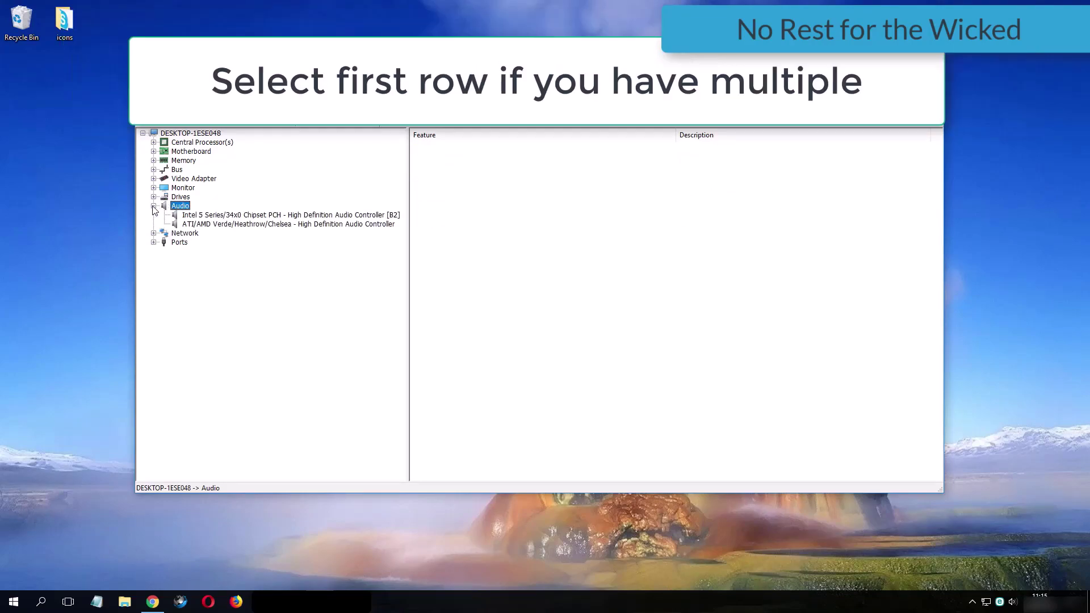
left_click(188, 218)
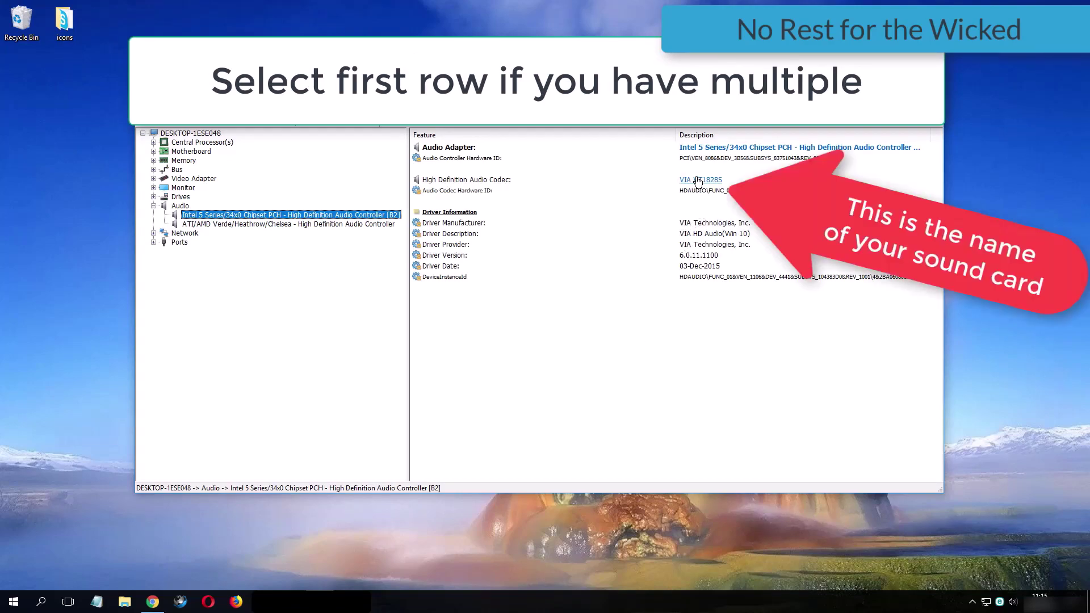
- Check the sound card name in the High Definition Audio Codec entry and view its product and driver options
left_click(674, 170)
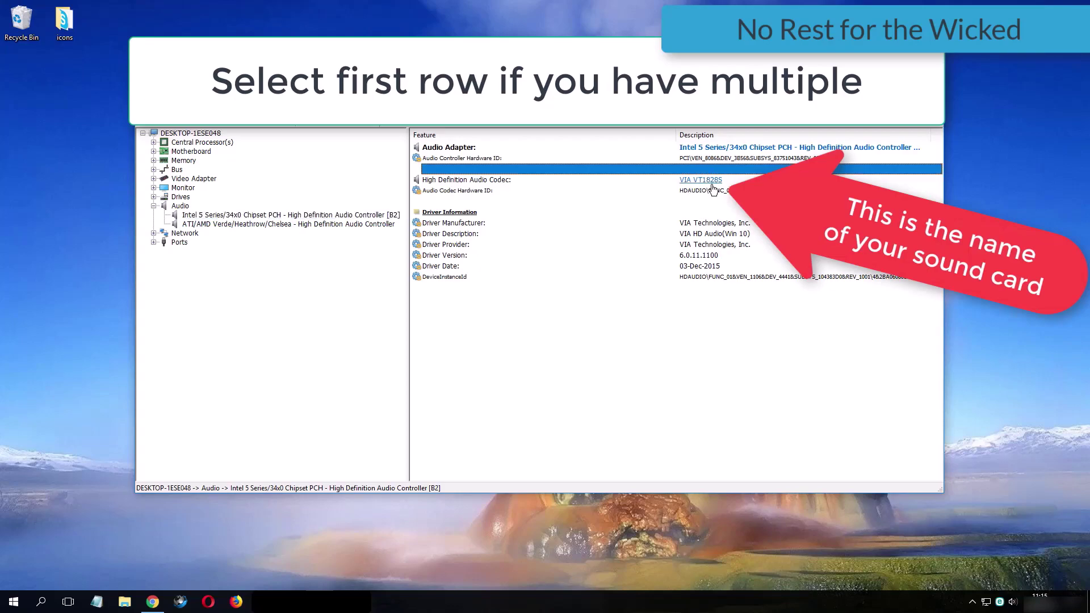
left_click(712, 182)
right_click(712, 182)
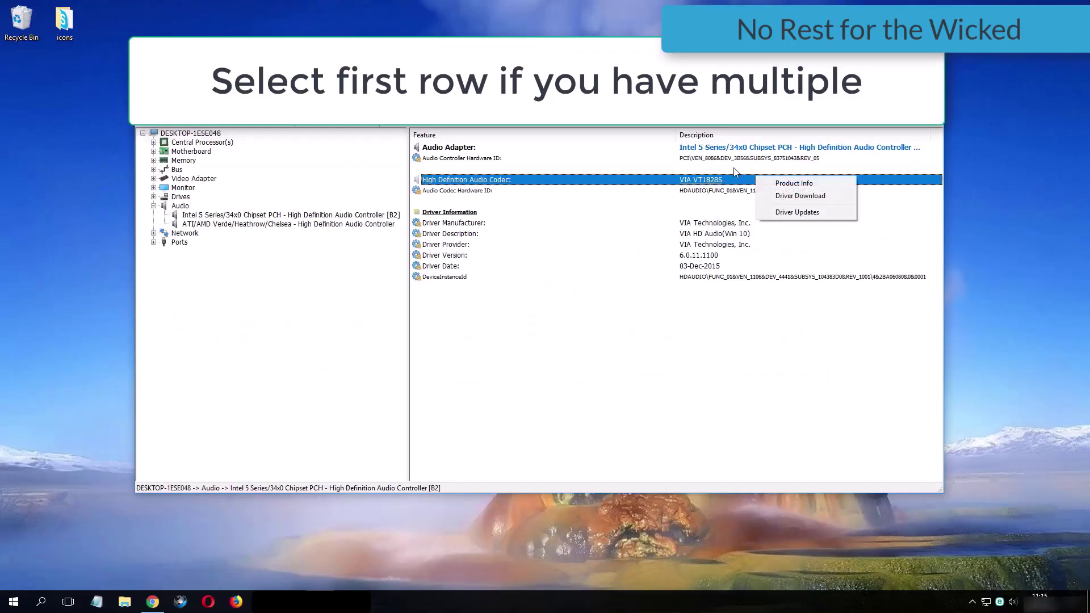
left_click(735, 171)
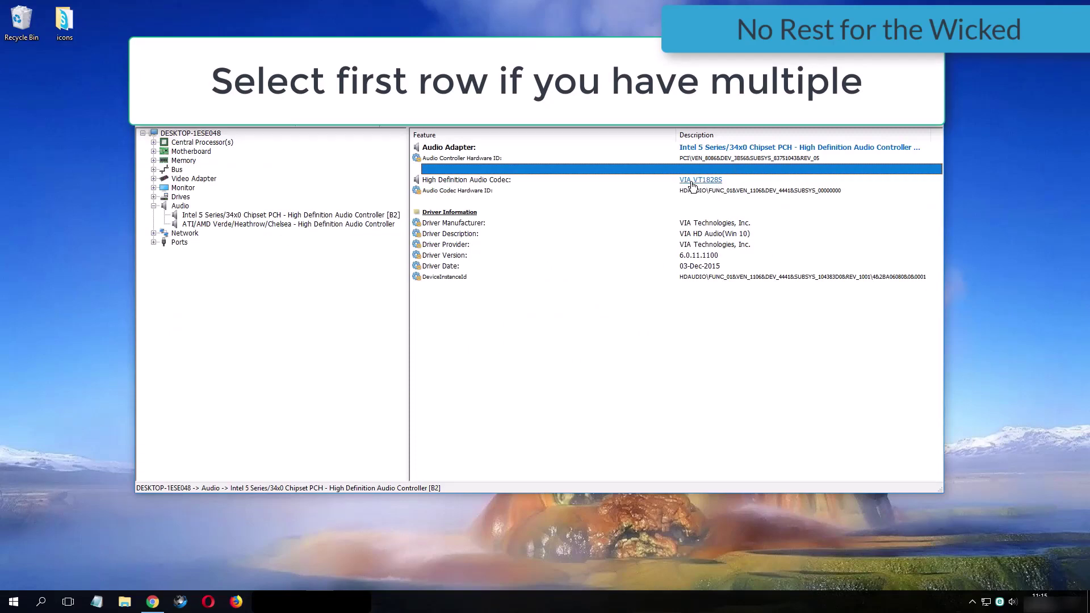
left_click(698, 181)
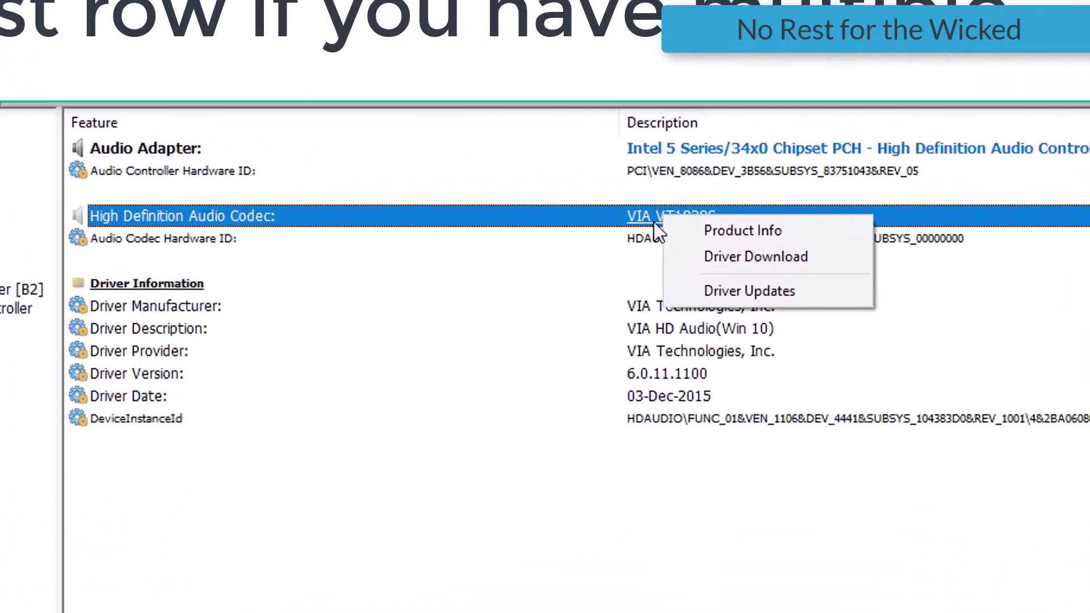
left_click(664, 202)
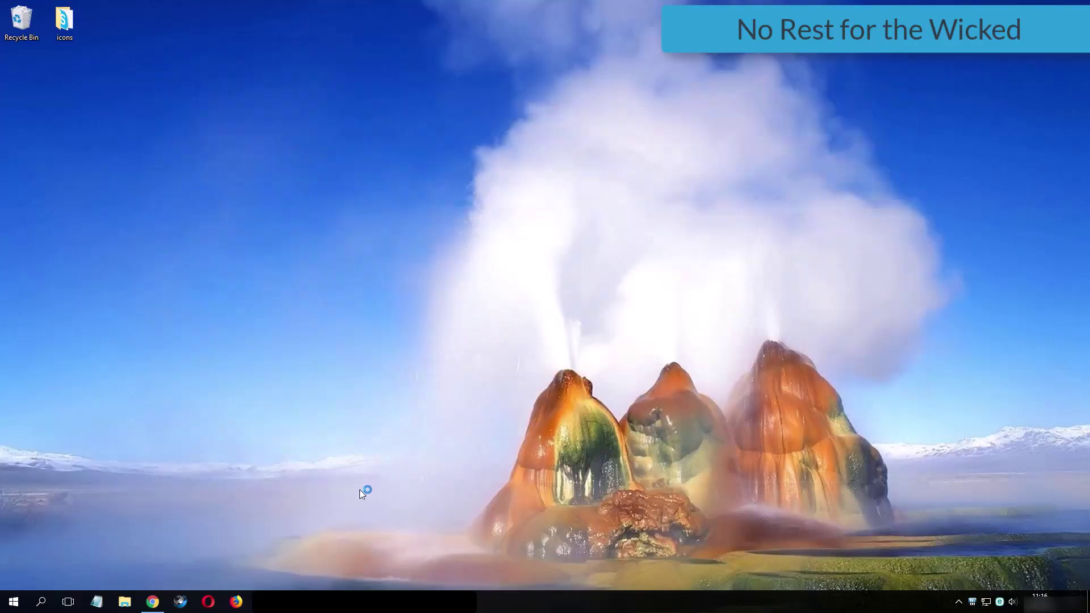
- Switch to Chrome and review the gamefixissue.com driver guide, examining the Sound Card detector example and the audio driver download links
left_click(153, 602)
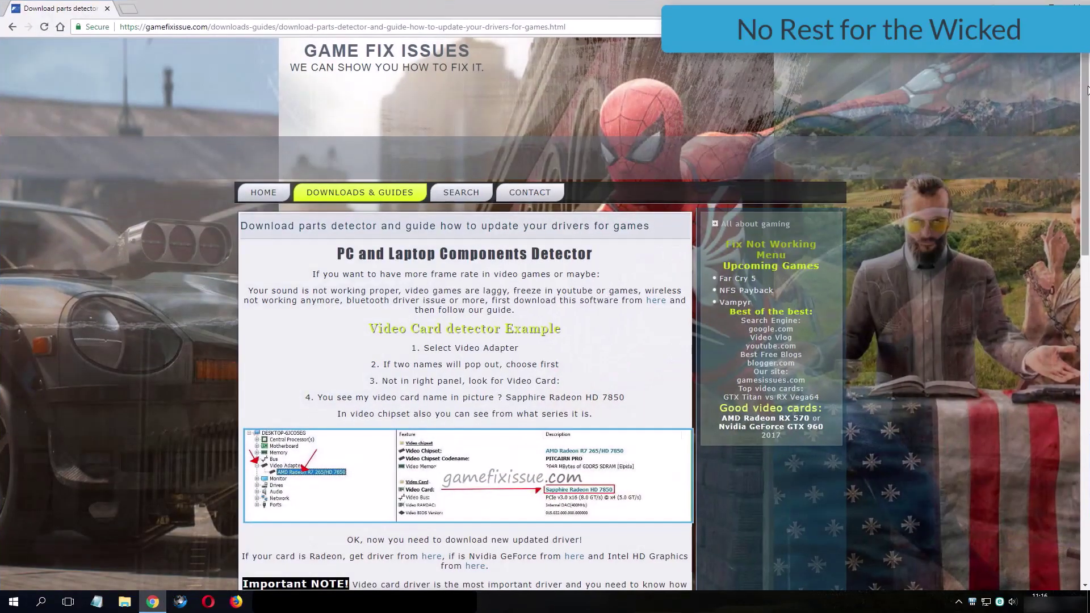
left_click_drag(1087, 140, 1082, 200)
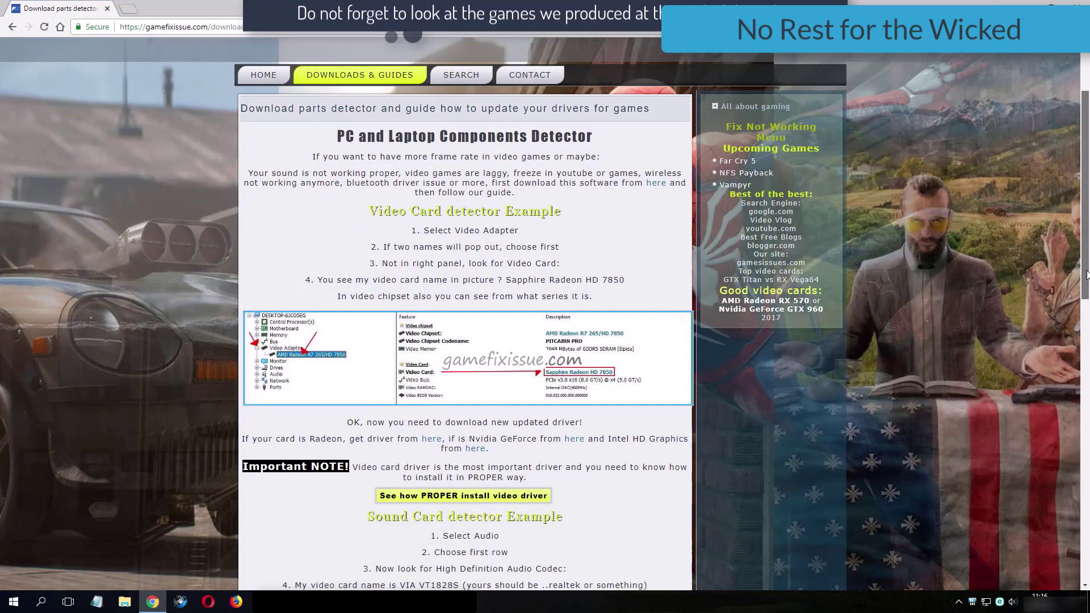
scroll(701, 438, "down", 7)
scroll(527, 386, "down", 7)
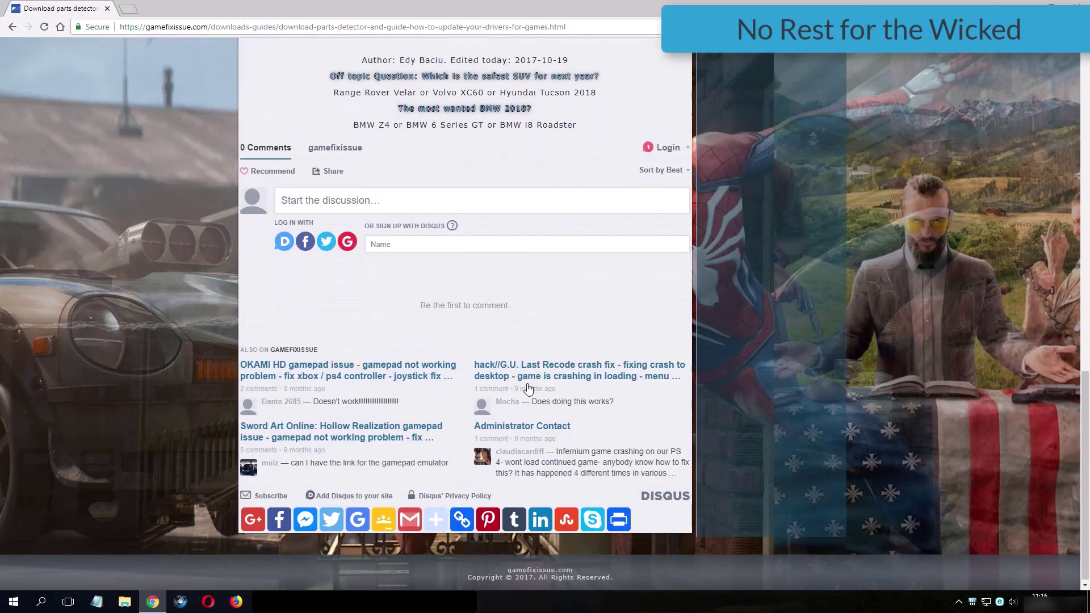
scroll(527, 387, "up", 8)
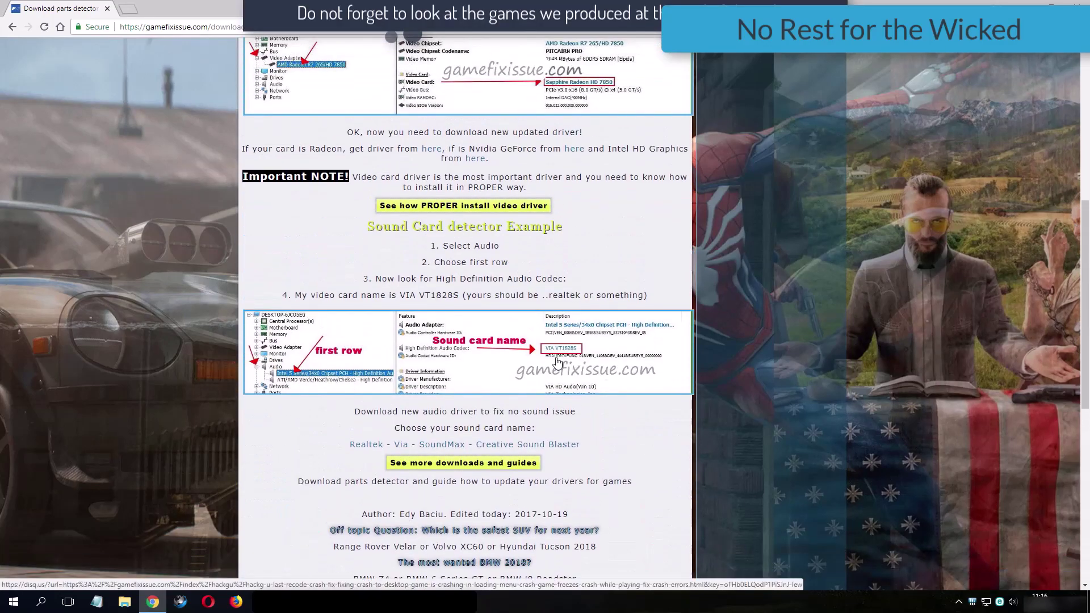
scroll(492, 489, "up", 1)
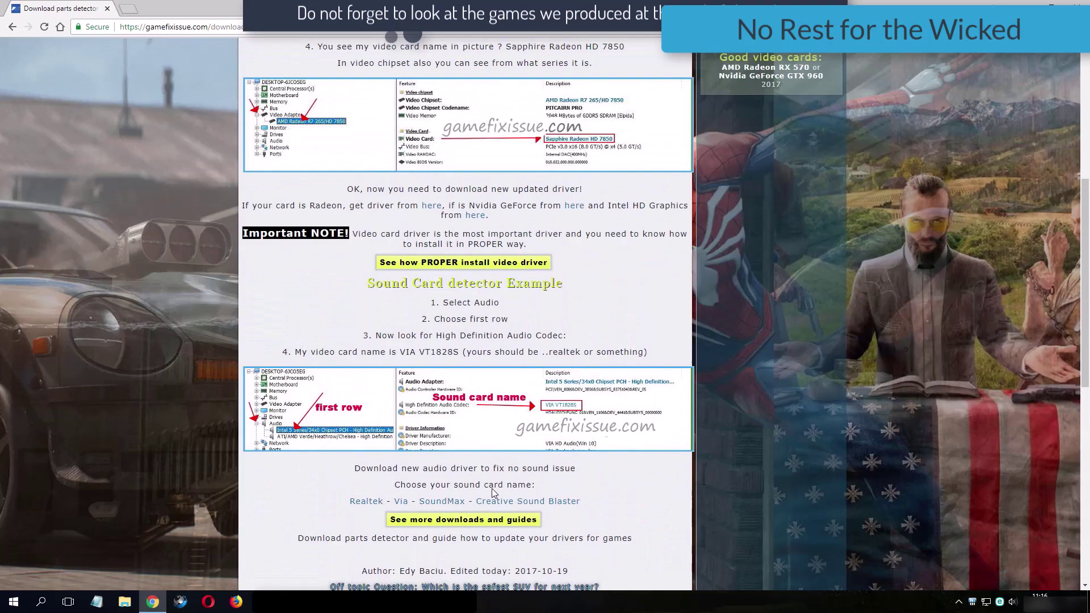